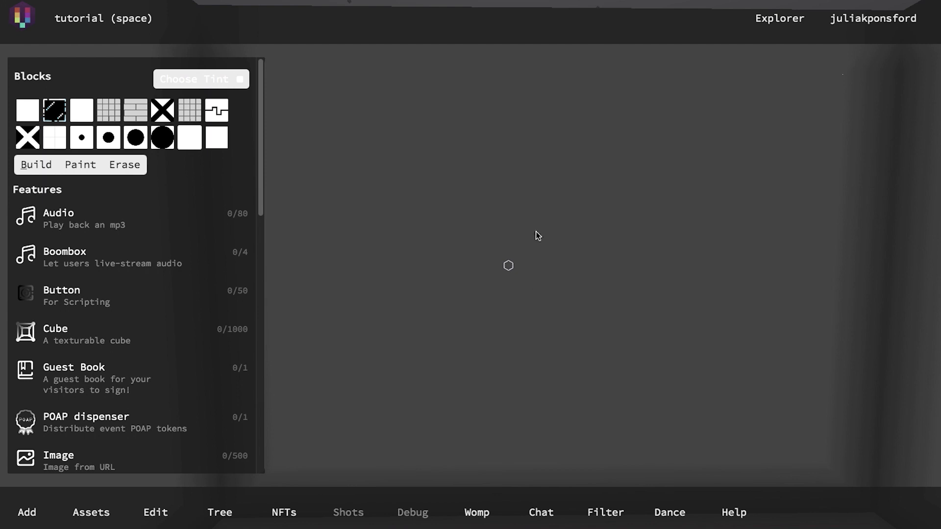
- Add an Image feature and place it near the centre of the blank wall ahead
drag(260, 206, 261, 242)
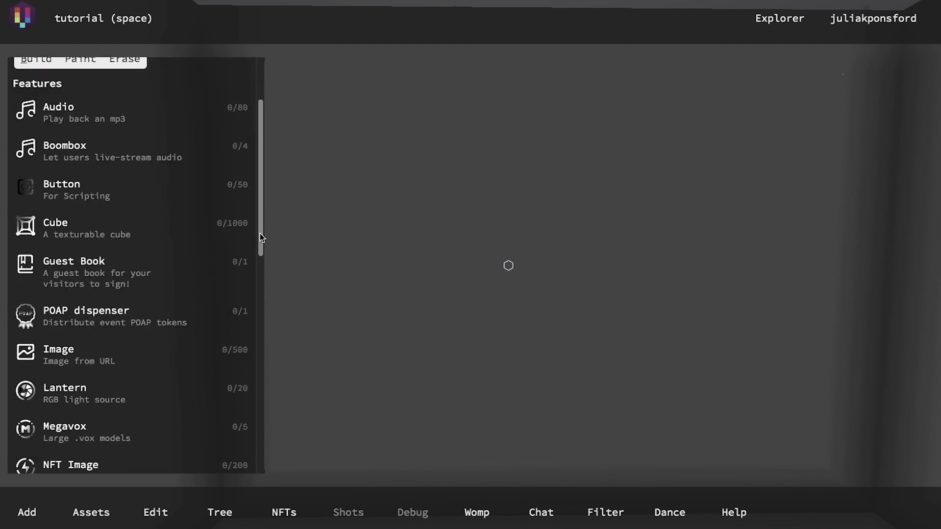
click(54, 354)
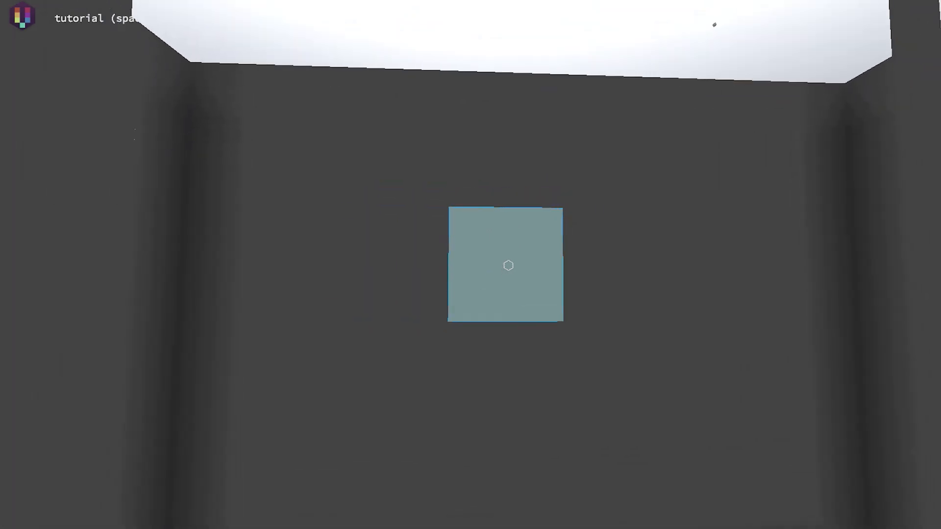
click(508, 265)
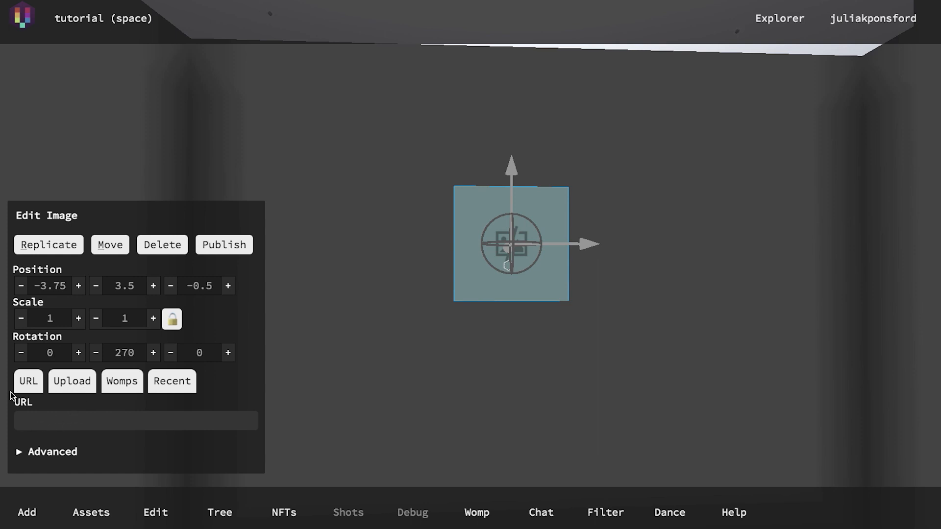
- Copy the image address of the Glass Houses artwork on NFT Showroom and paste it as the image feature's URL
click(41, 424)
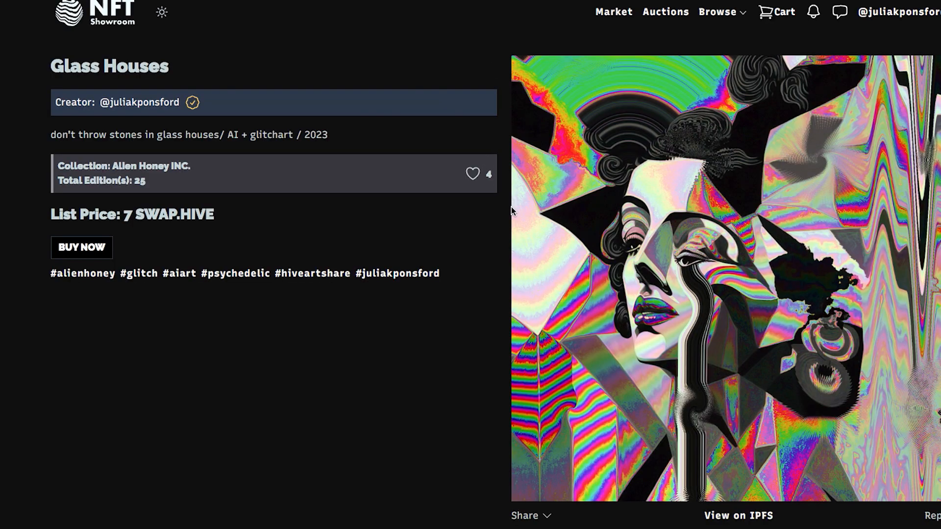
right_click(618, 231)
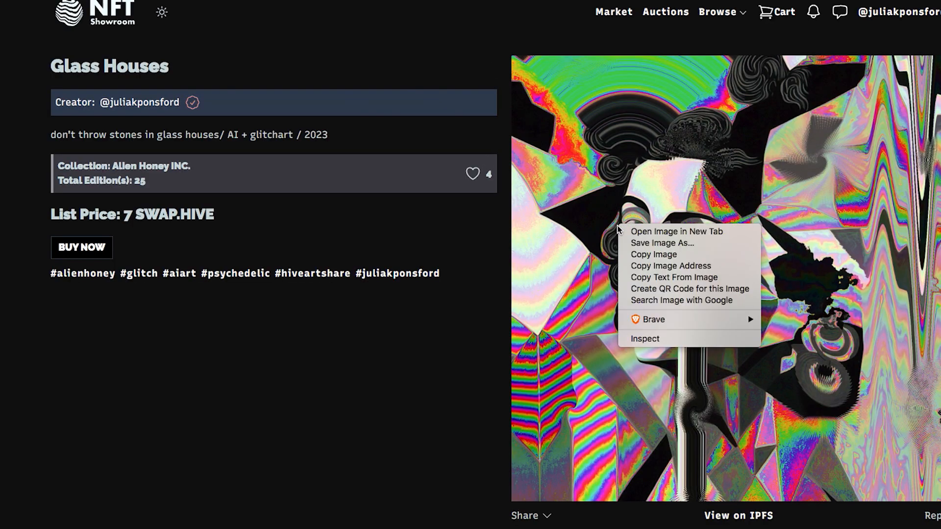
click(663, 265)
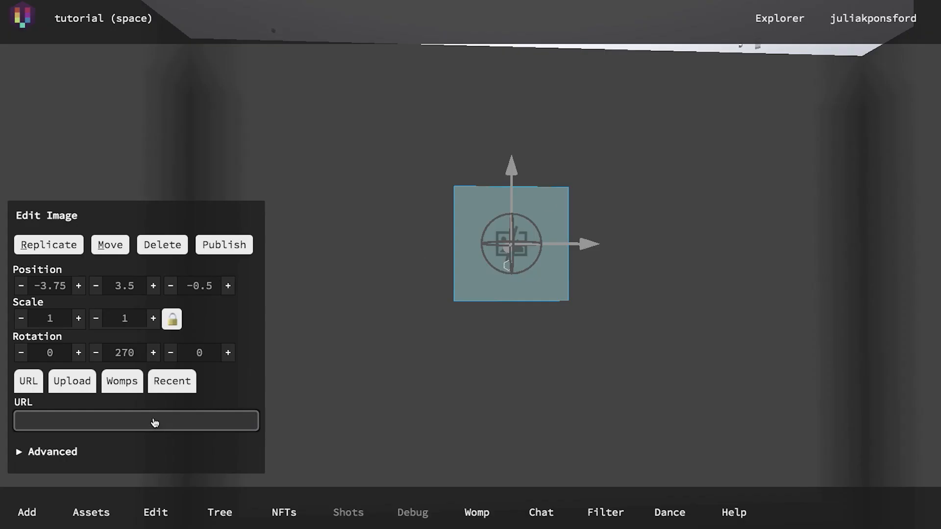
key(ctrl+v)
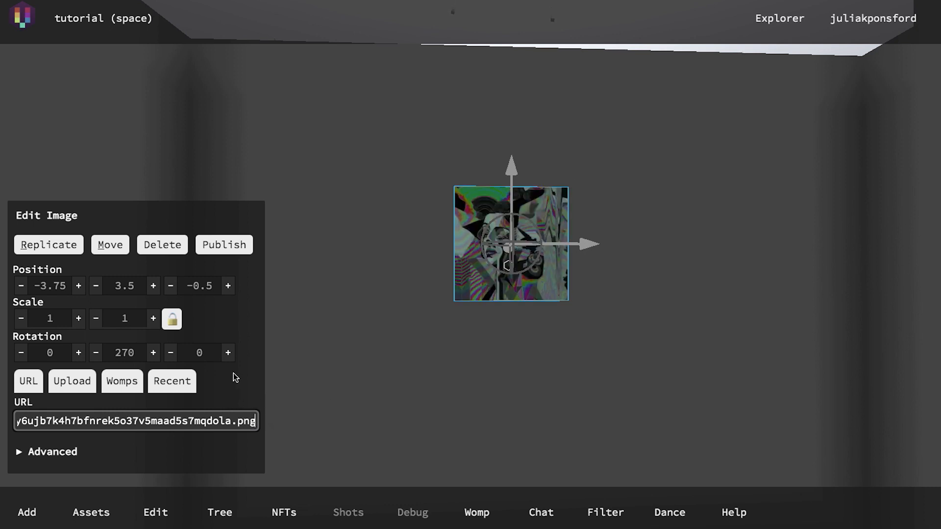
- Paste the Glass Houses NFT Showroom gallery link as the image's hyperlink in its advanced settings
click(22, 450)
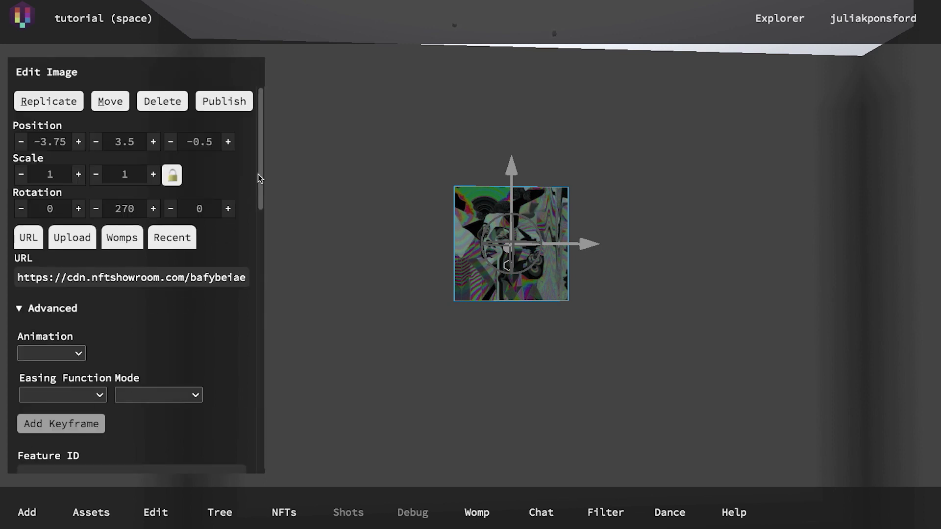
scroll(263, 198, down, 3)
scroll(262, 216, down, 3)
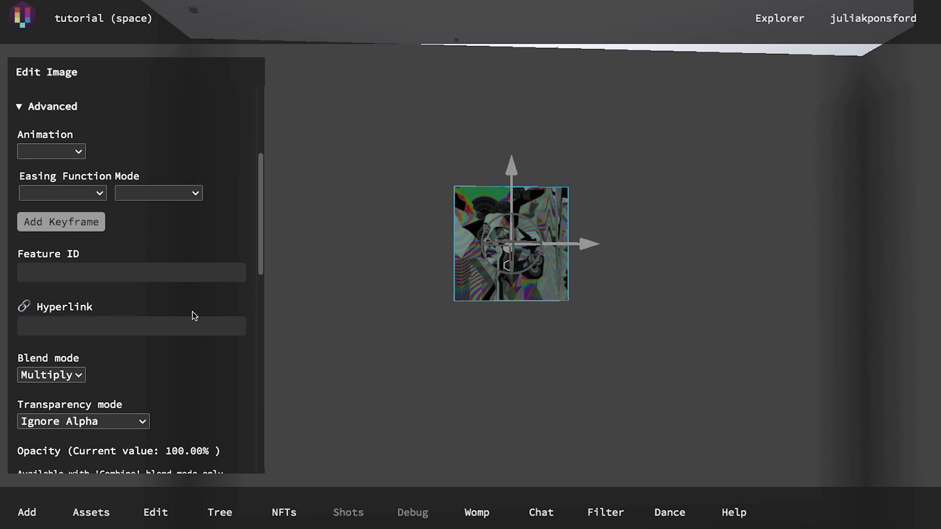
click(102, 328)
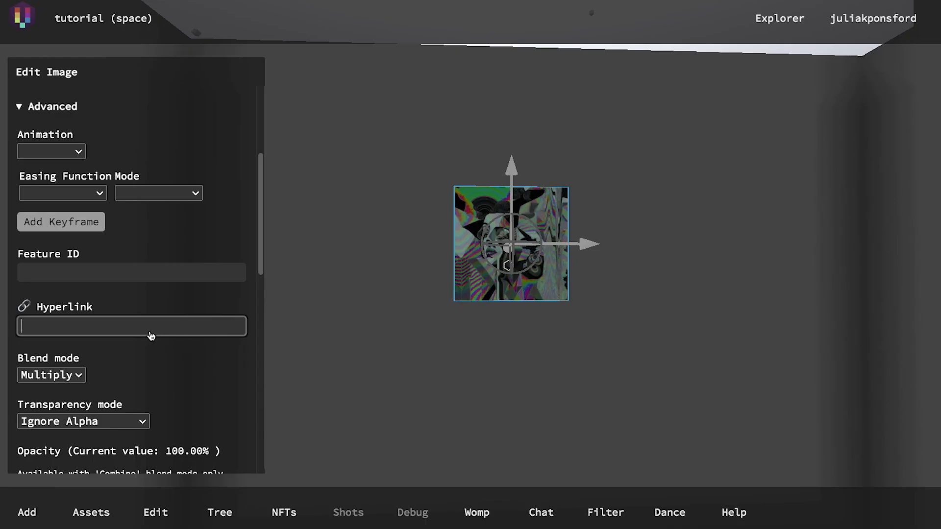
key(ctrl+v)
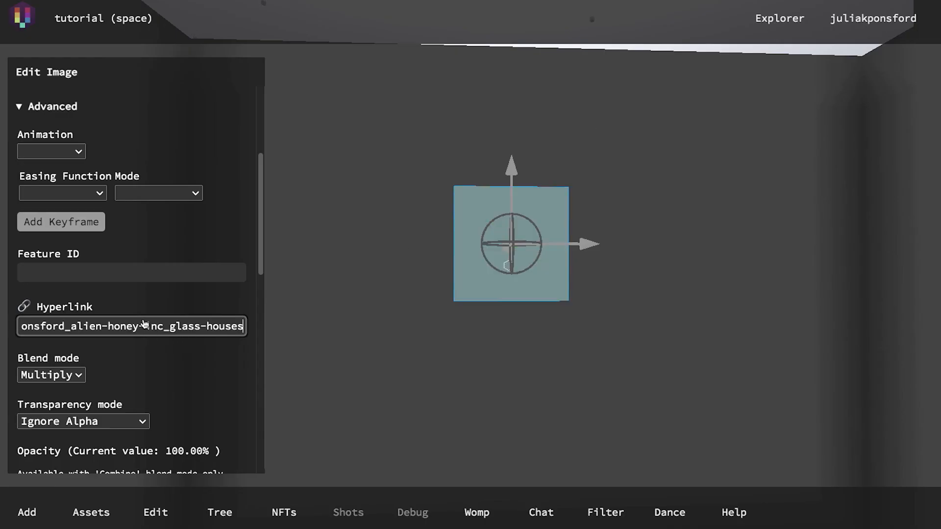
- Change the image's blend mode to Combine
drag(260, 215, 260, 237)
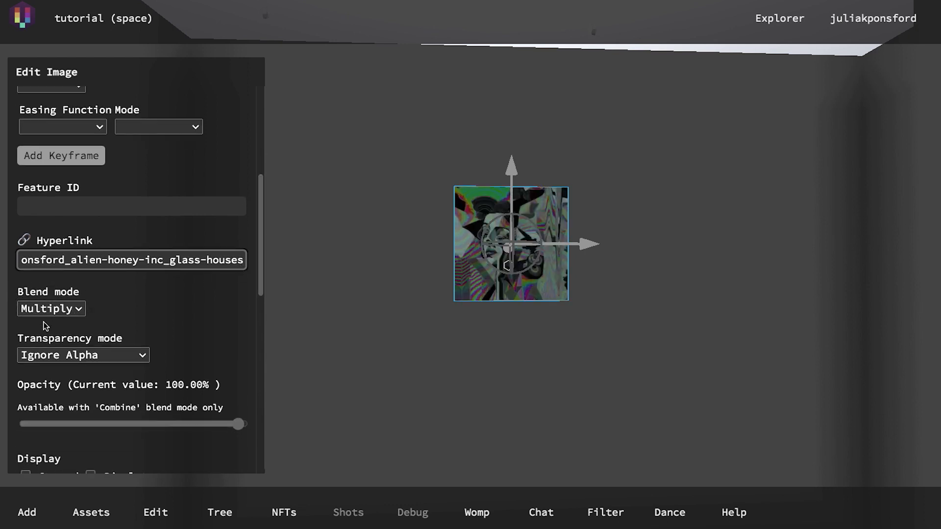
click(78, 310)
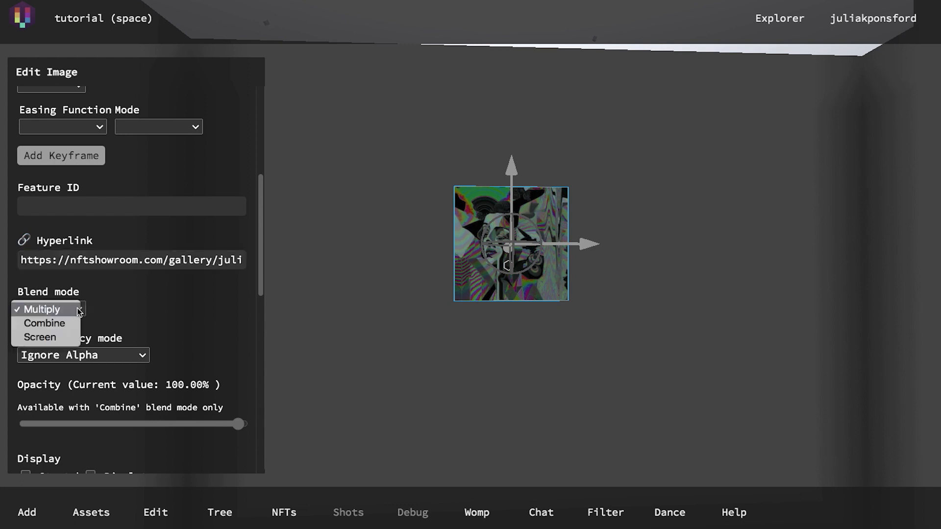
click(44, 323)
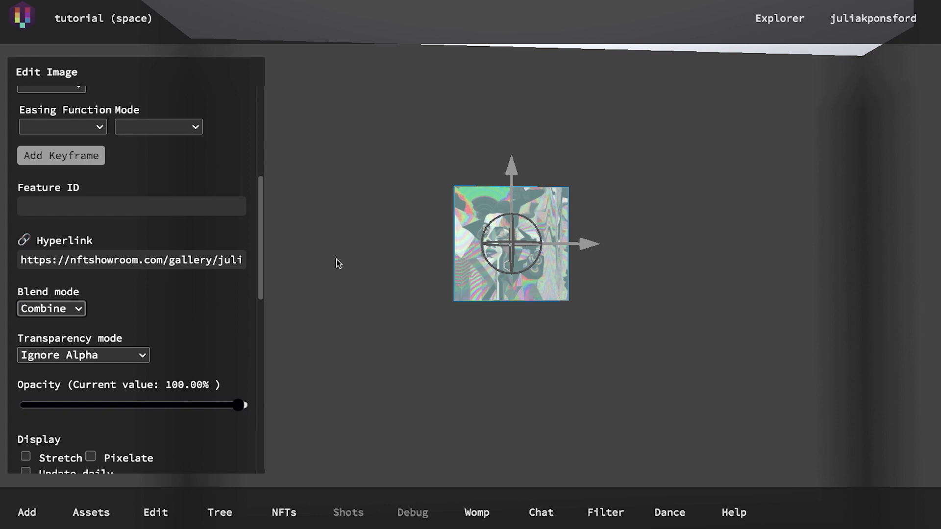
- Lock the image's scale proportions and enlarge it to a scale of 2
scroll(254, 156, up, 5)
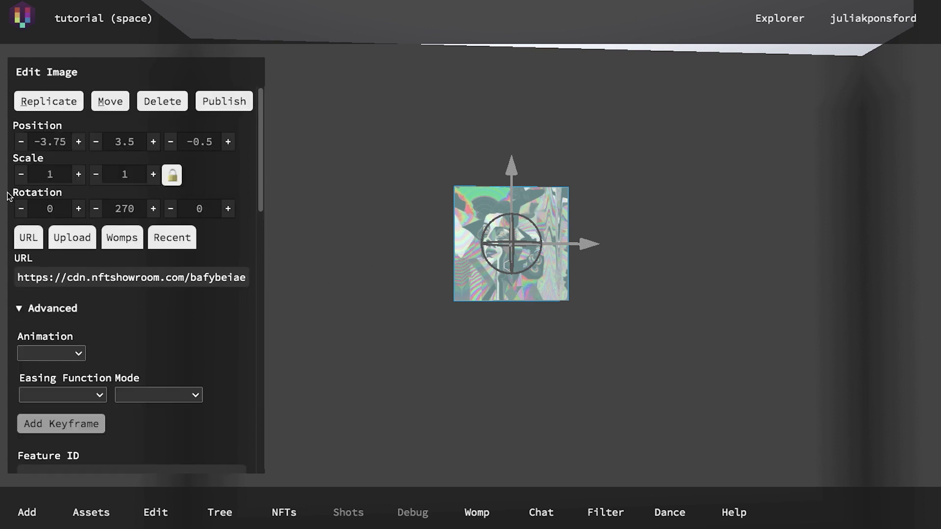
click(172, 176)
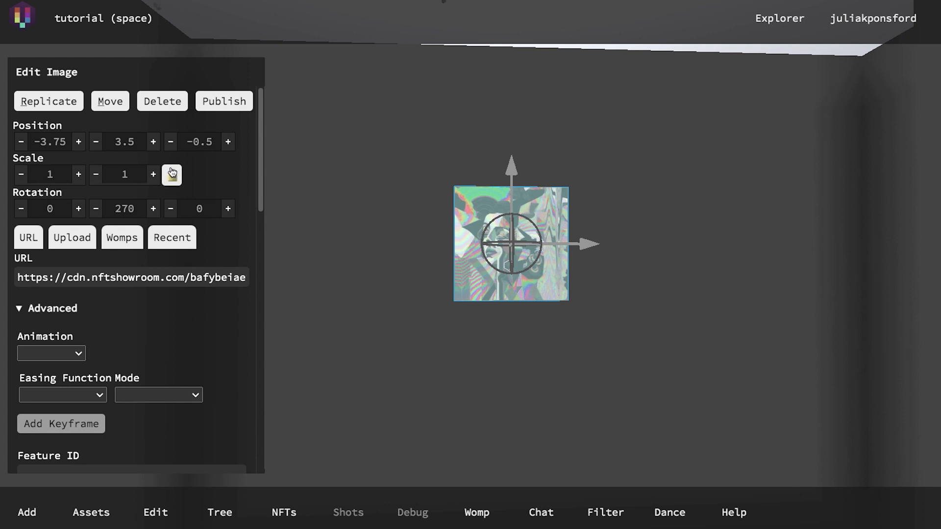
click(79, 175)
click(79, 175)
click(79, 175)
click(79, 175)
click(79, 175)
click(79, 175)
click(79, 175)
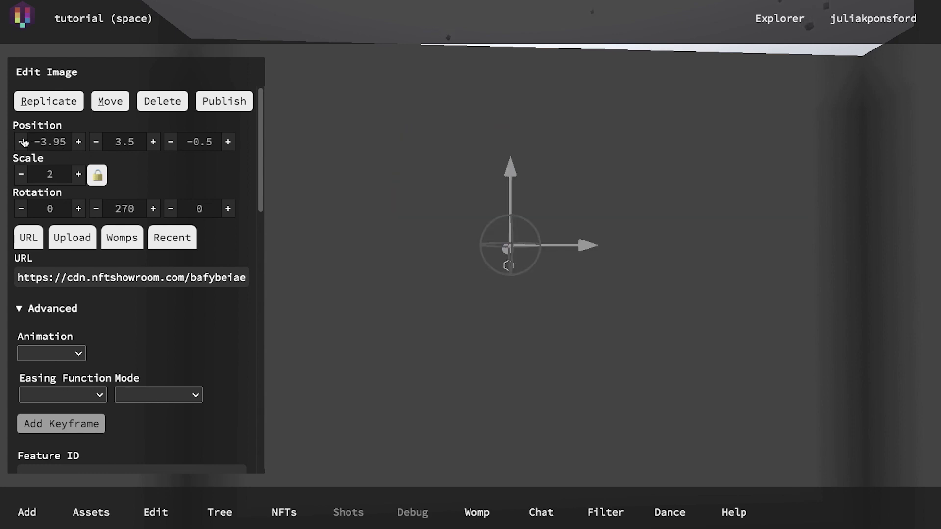
- Adjust the image's position to -3.70, 3.60, -0.55 so it sits just in front of the wall
click(78, 142)
click(79, 142)
click(79, 143)
click(79, 142)
click(79, 142)
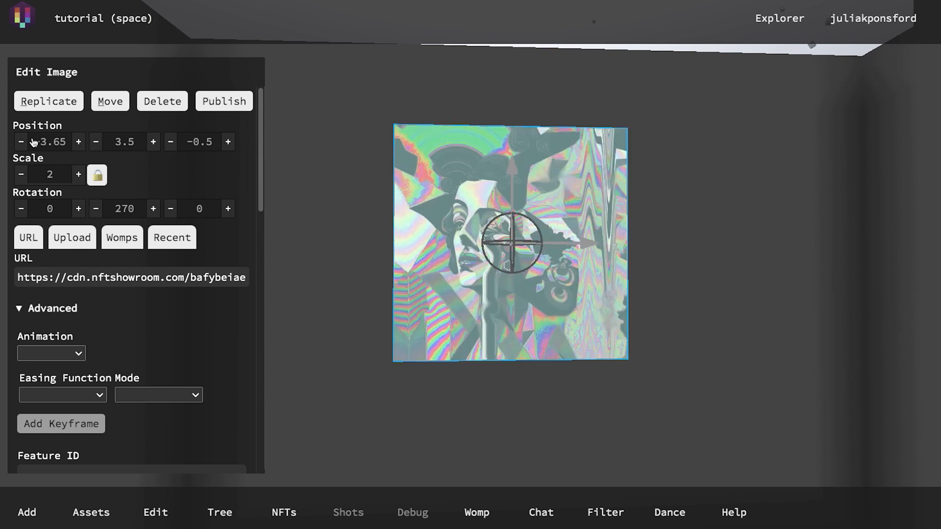
click(153, 142)
click(153, 142)
click(154, 142)
click(154, 142)
click(153, 141)
click(154, 142)
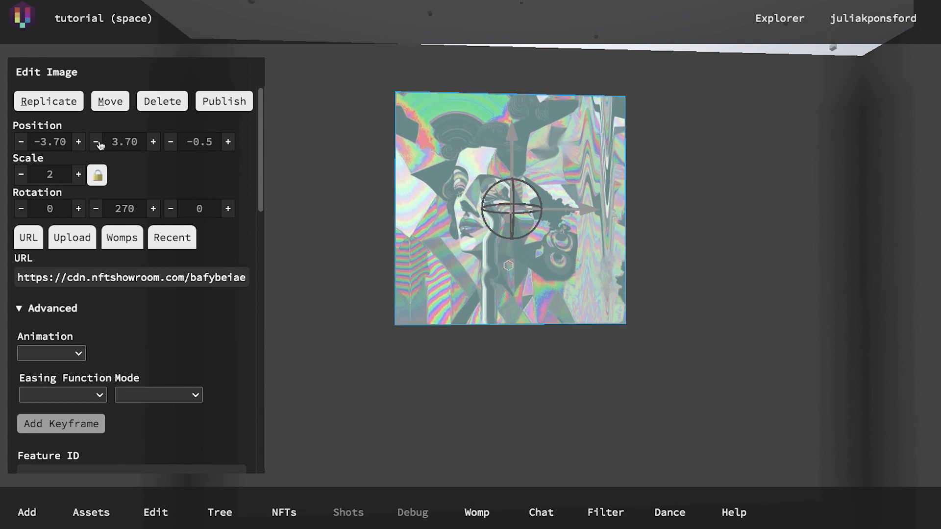
click(98, 143)
click(98, 143)
click(172, 143)
click(172, 143)
click(172, 143)
click(172, 142)
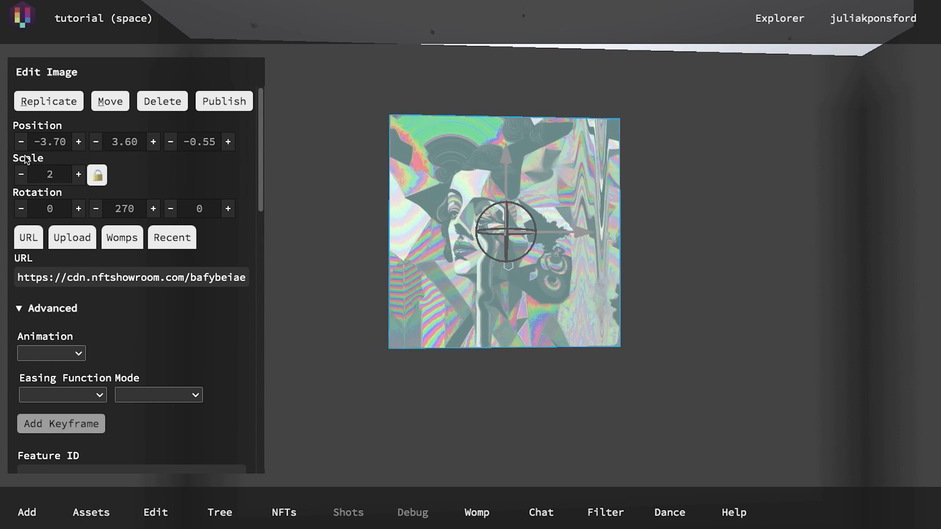
- Review the image's remaining advanced settings, close the editor and view the artwork on the wall from a distance and up close
drag(259, 139, 254, 269)
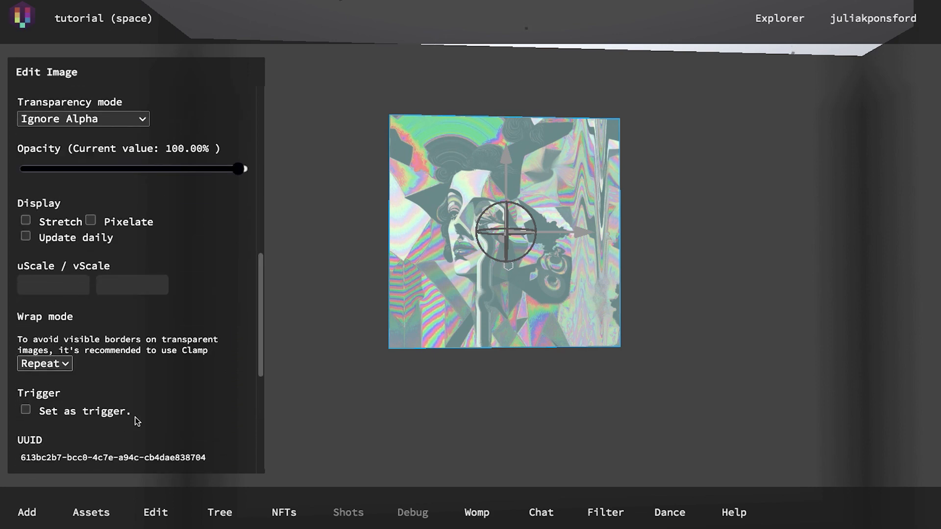
drag(263, 319, 260, 349)
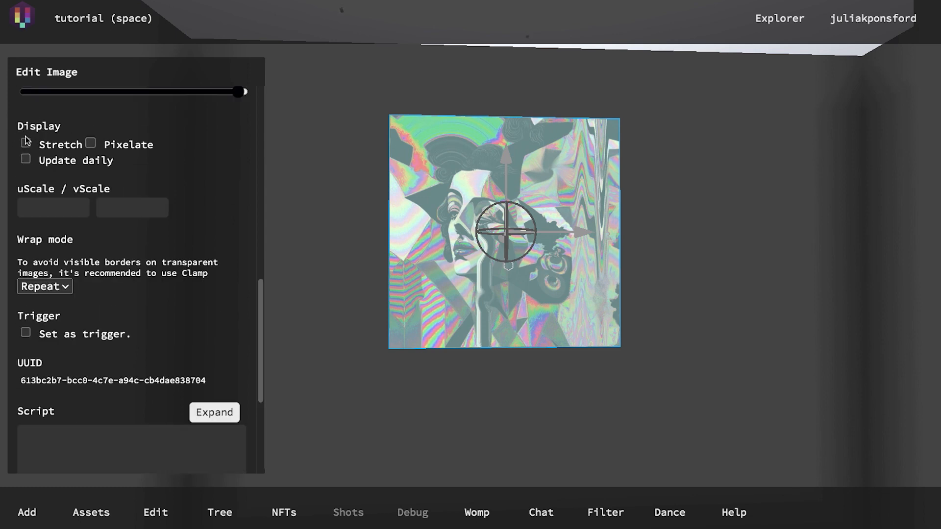
drag(260, 307, 262, 109)
click(301, 181)
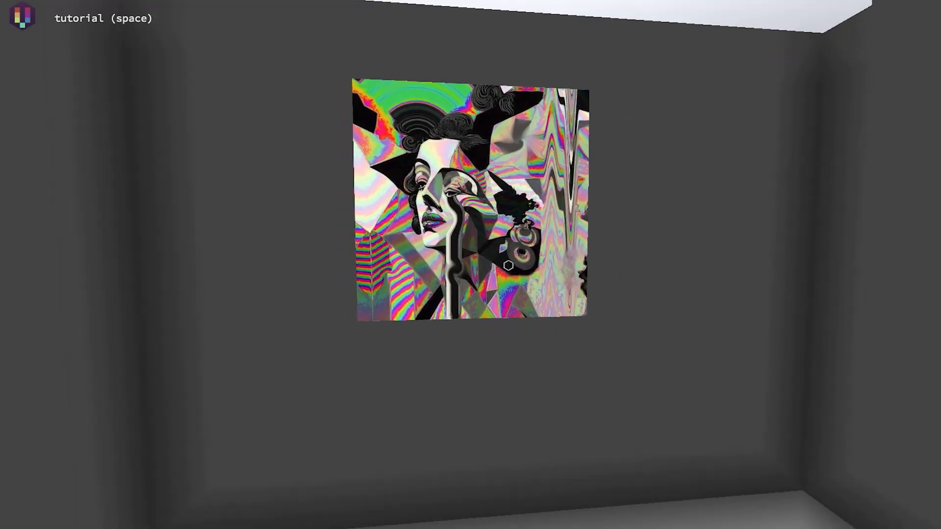
key(s)
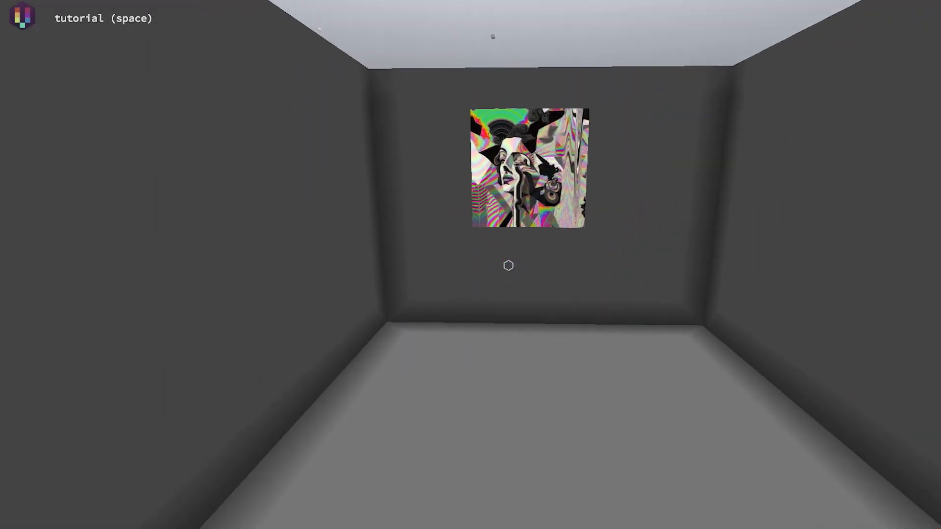
key(w)
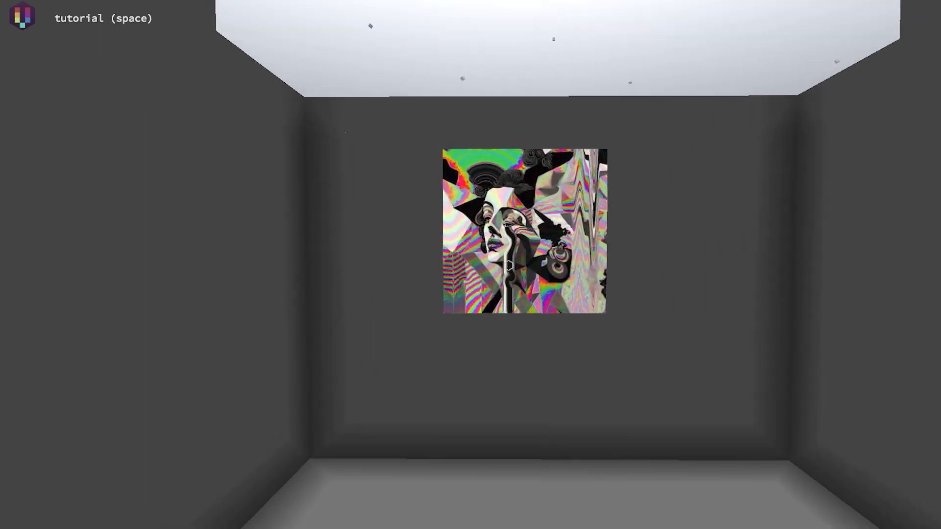
- Add a second Image feature on another blank wall of the room
key(w)
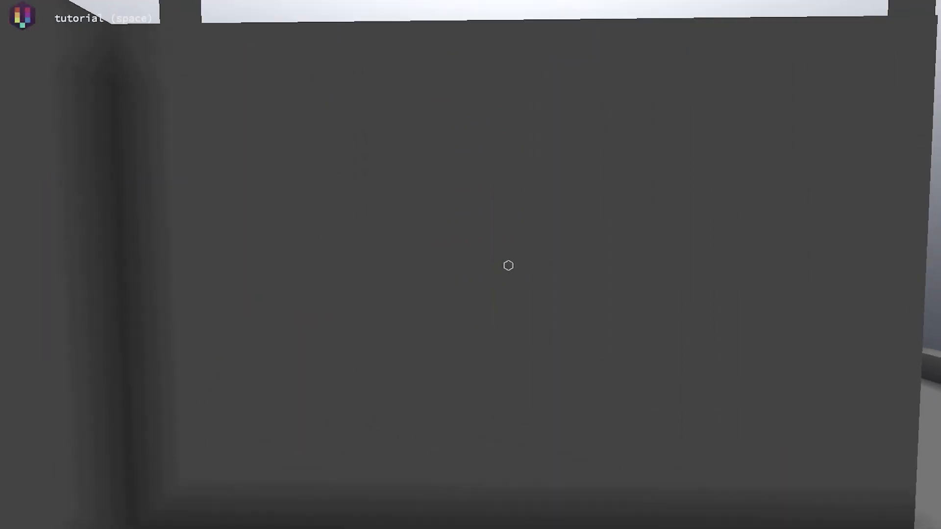
key(Tab)
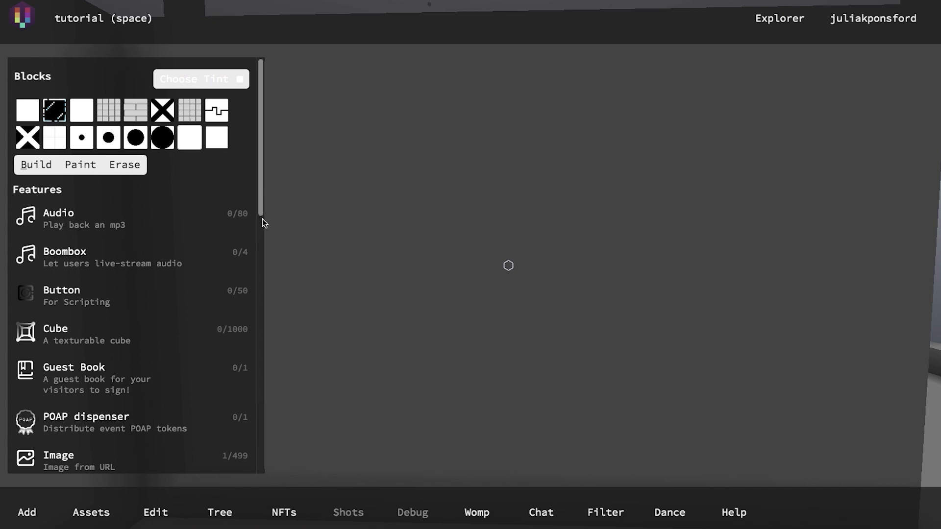
scroll(263, 216, down, 3)
click(80, 335)
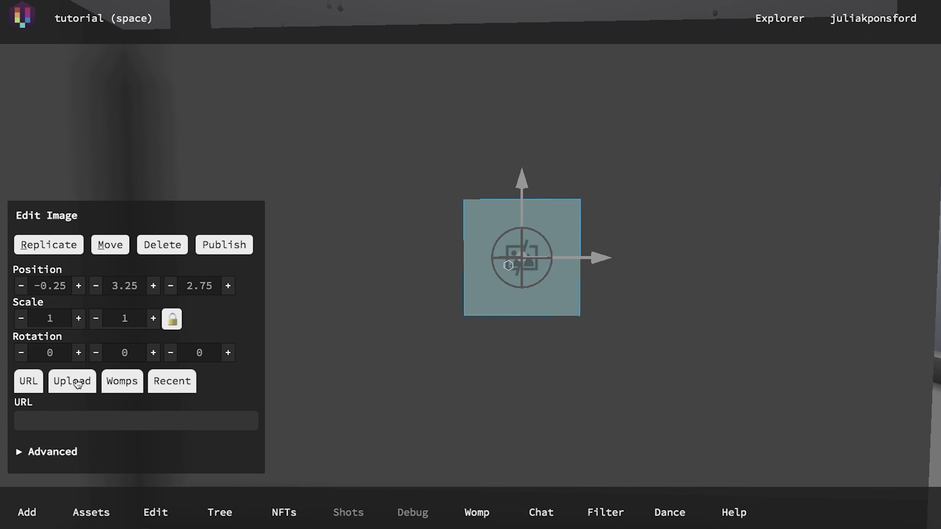
- Upload an artwork file from the computer into the second image feature
click(77, 384)
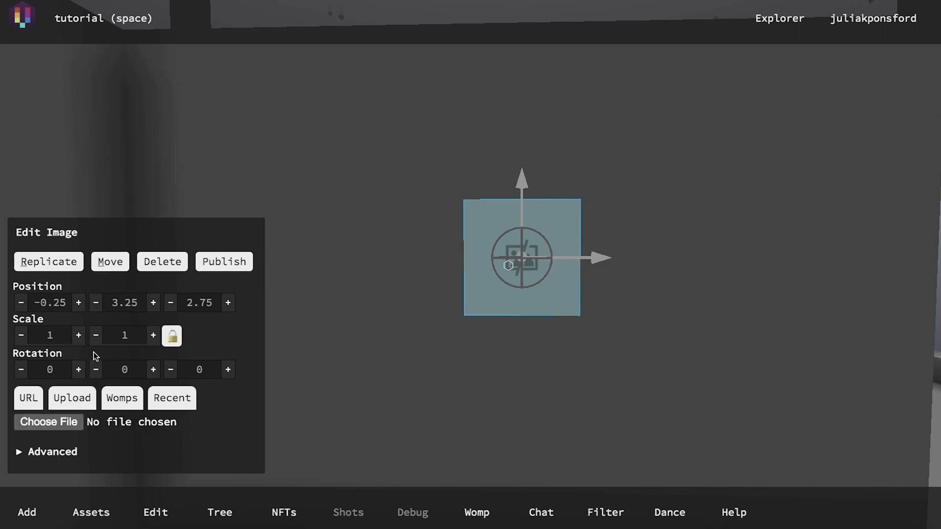
click(71, 424)
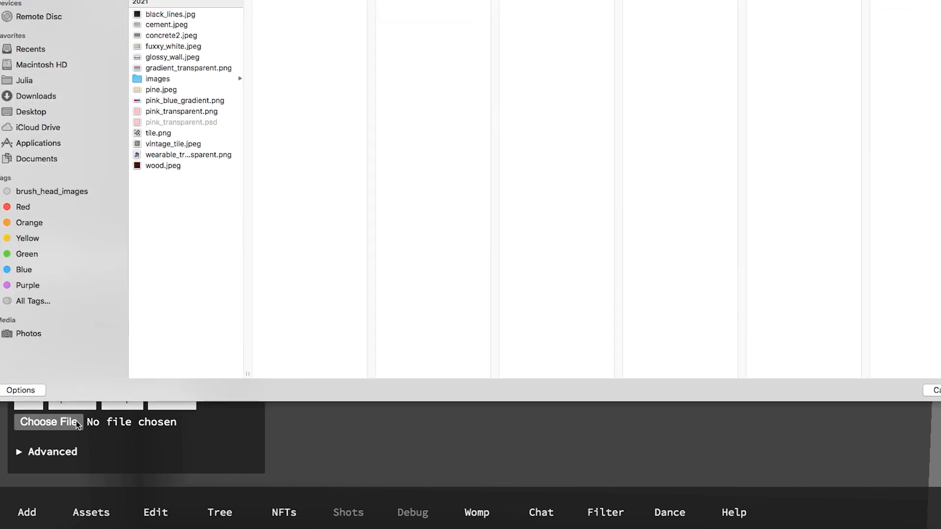
click(131, 393)
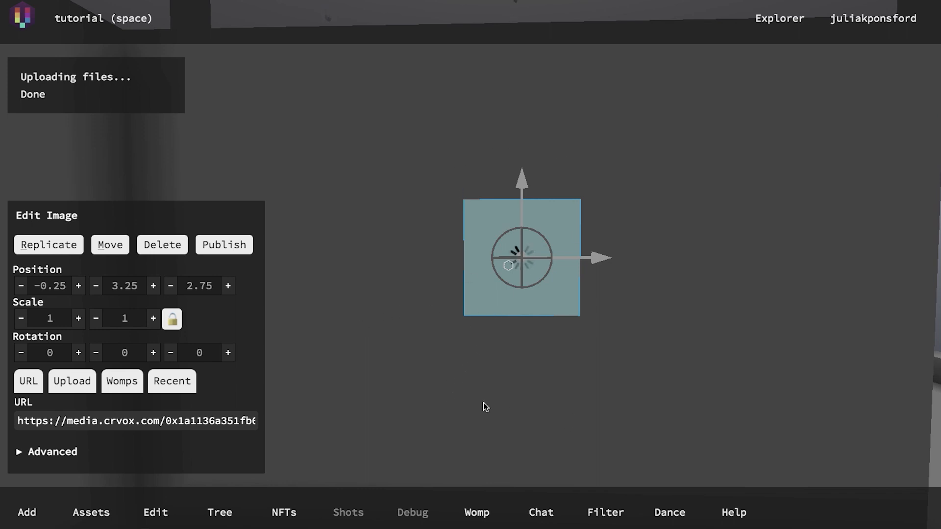
- Enable Stretch display for the uploaded image and set its vertical scale to 1.4
click(37, 452)
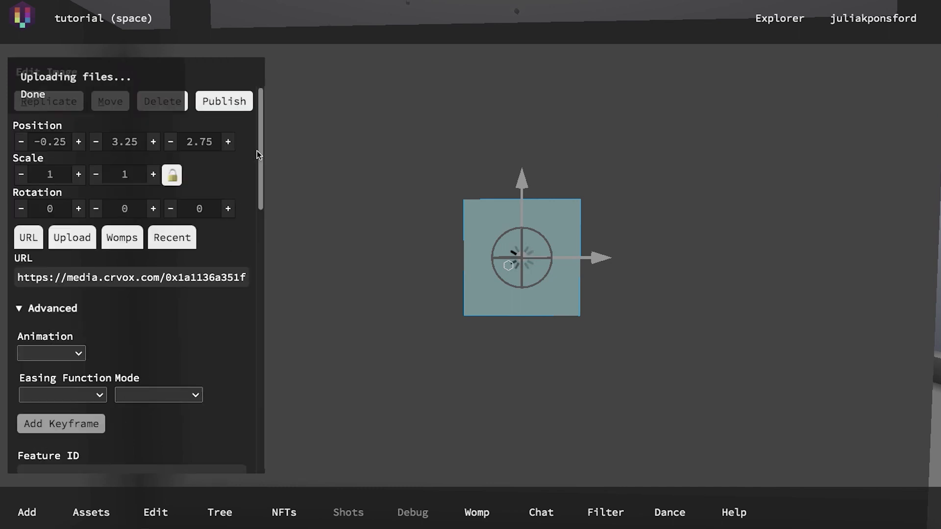
drag(258, 152, 259, 245)
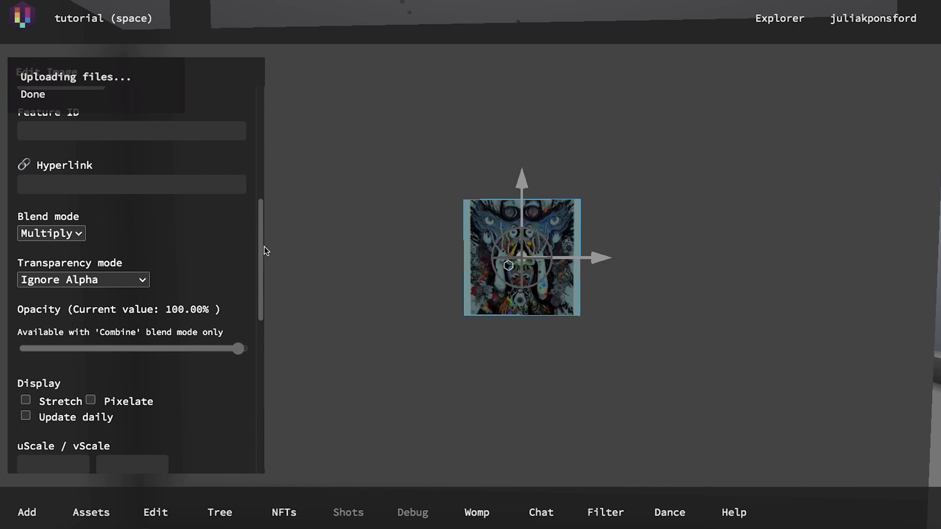
drag(263, 248, 260, 97)
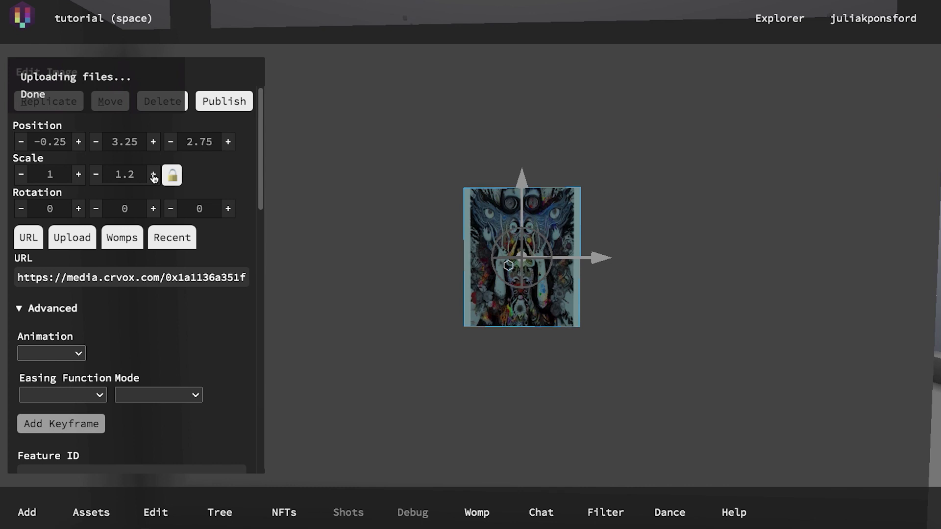
scroll(254, 216, down, 9)
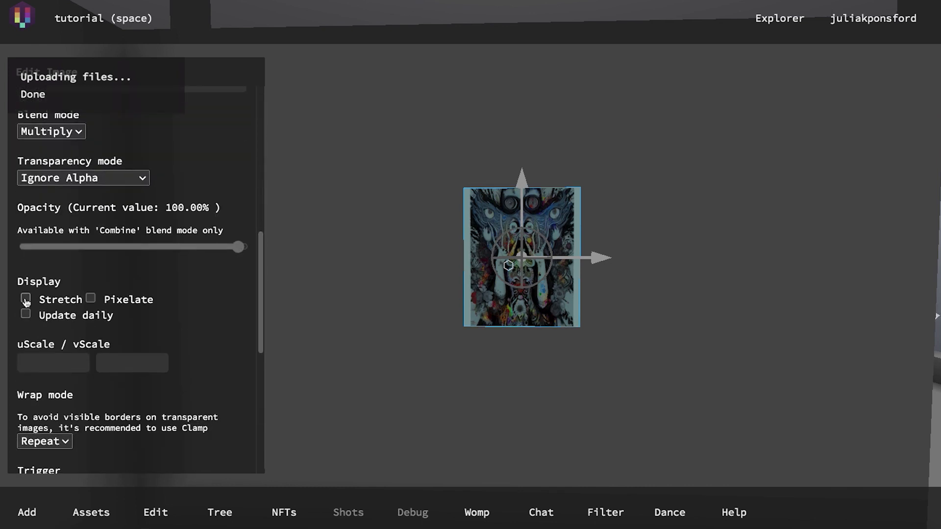
click(26, 299)
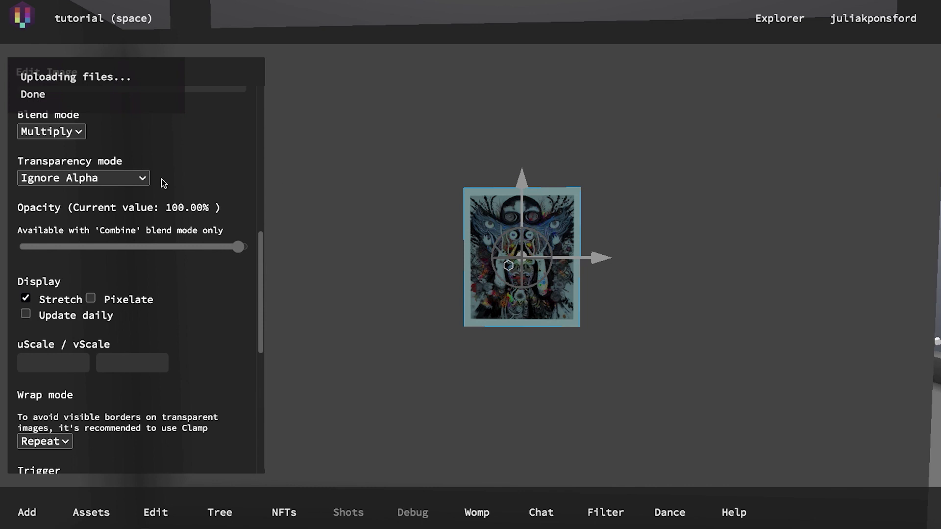
click(260, 147)
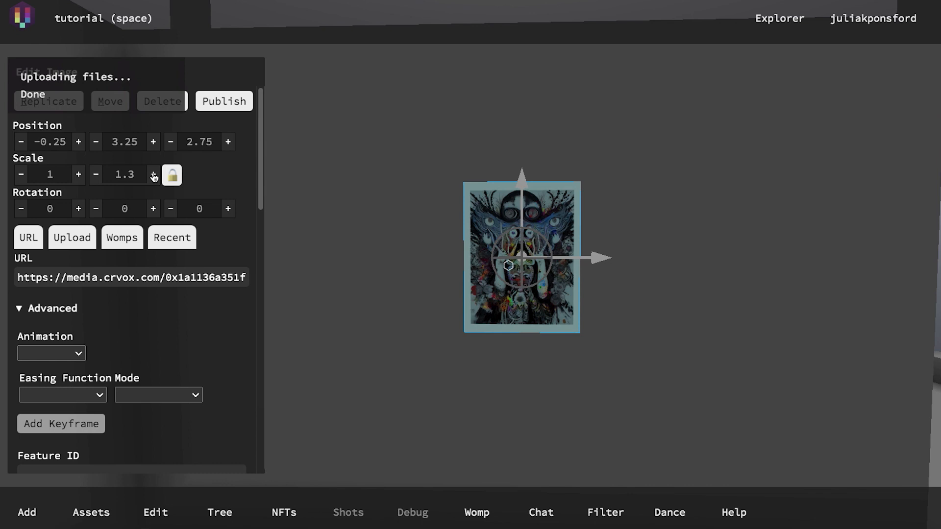
click(154, 177)
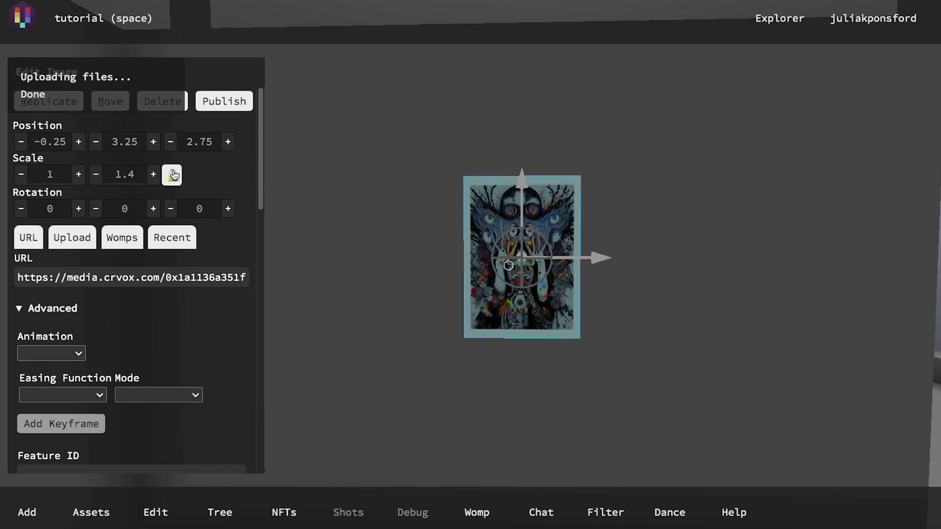
- Lock the uploaded image's proportions and enlarge it to a uniform scale of 2.4
click(172, 175)
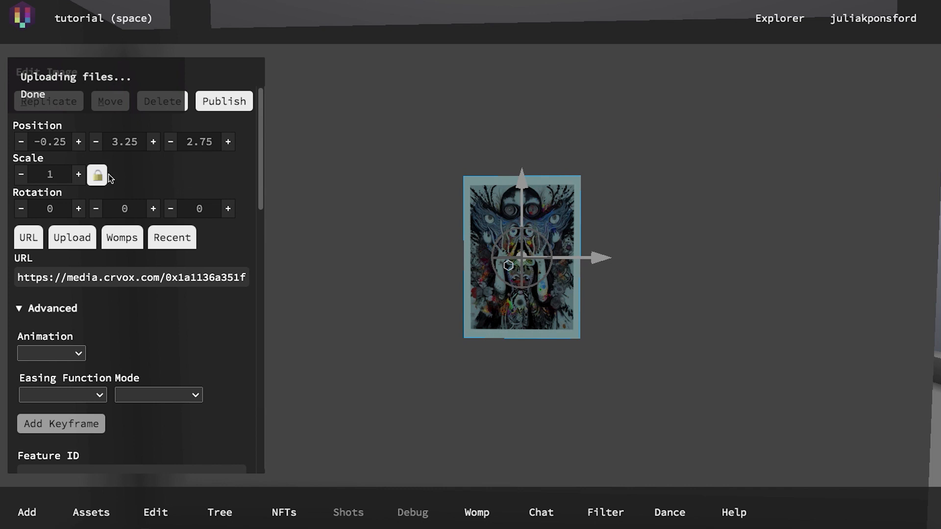
click(79, 175)
click(78, 175)
click(78, 175)
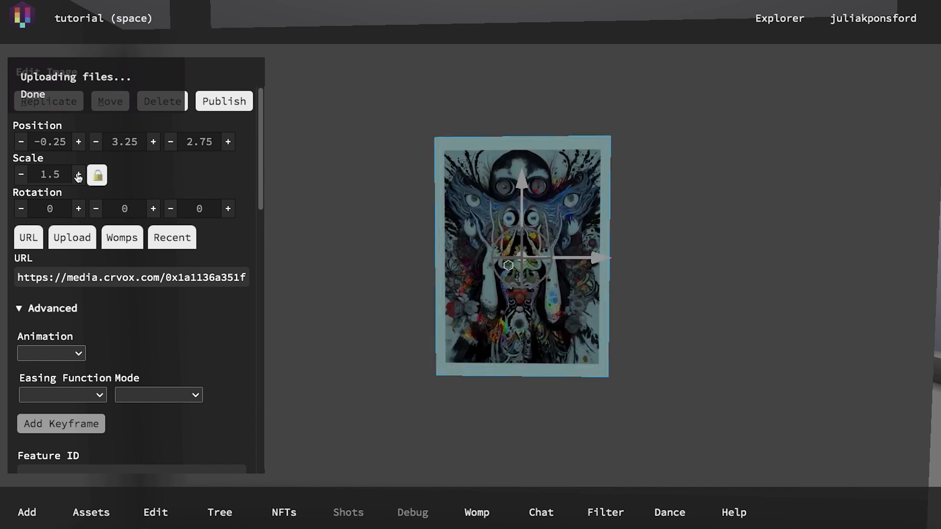
click(78, 175)
click(78, 175)
click(78, 175)
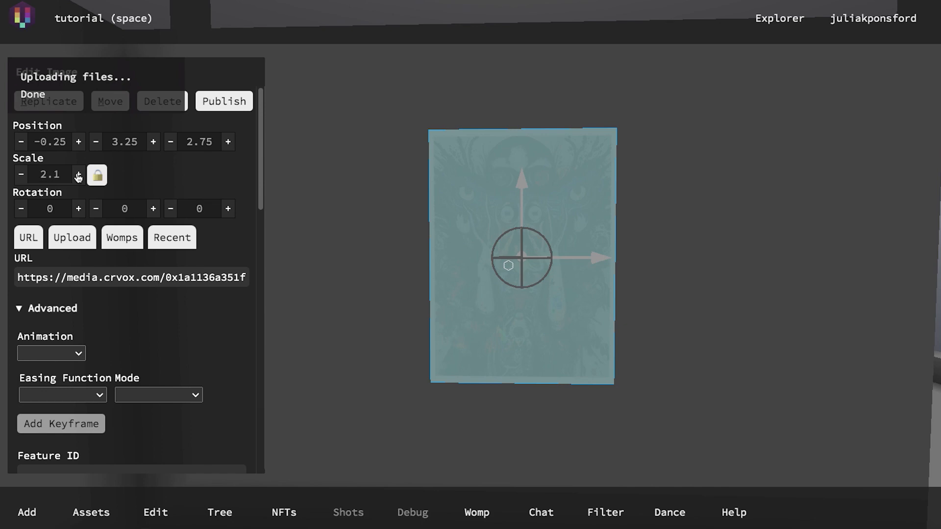
click(79, 175)
click(79, 175)
click(78, 175)
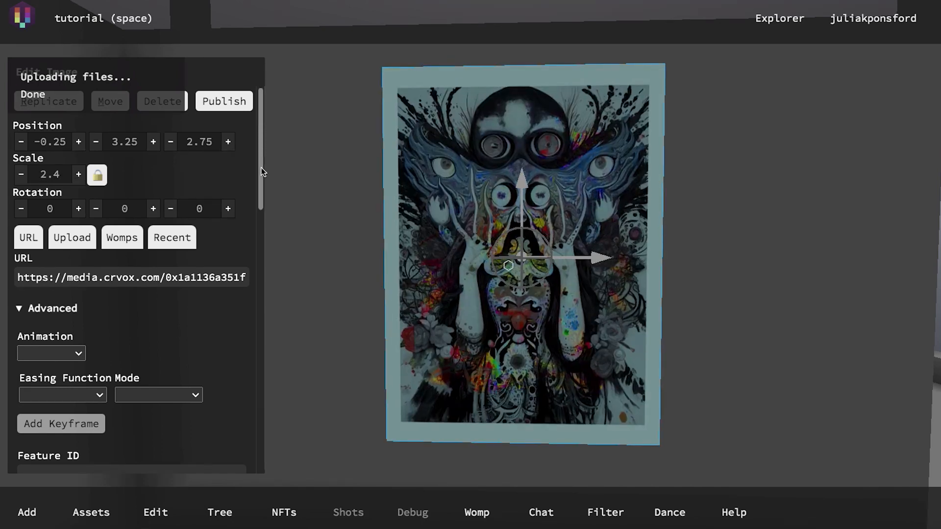
- Set the uploaded image's blend mode to Combine, close the editor and view the artwork from a distance and up close
scroll(260, 183, down, 5)
scroll(259, 232, down, 2)
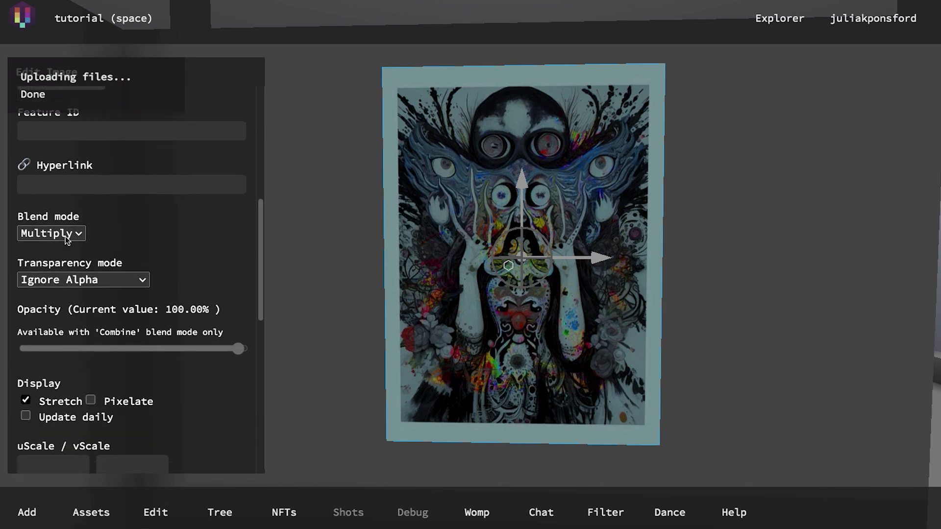
click(69, 234)
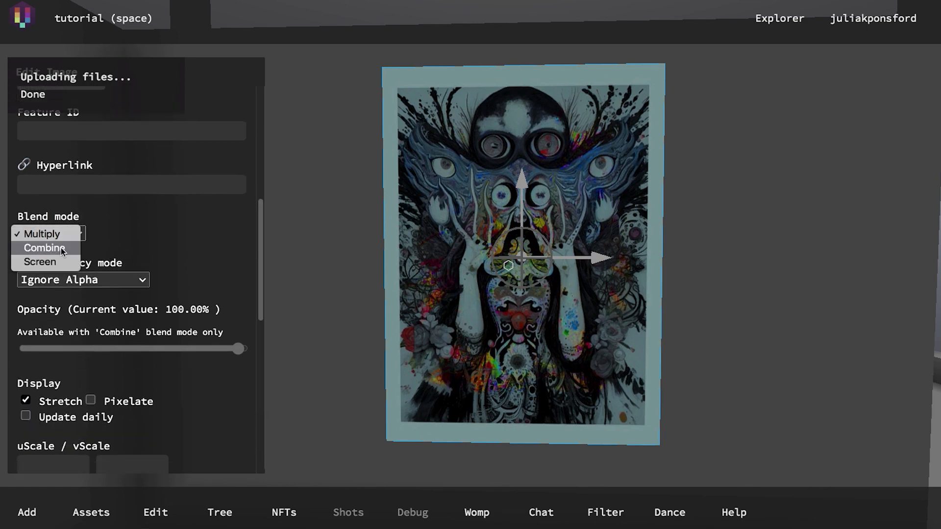
click(62, 252)
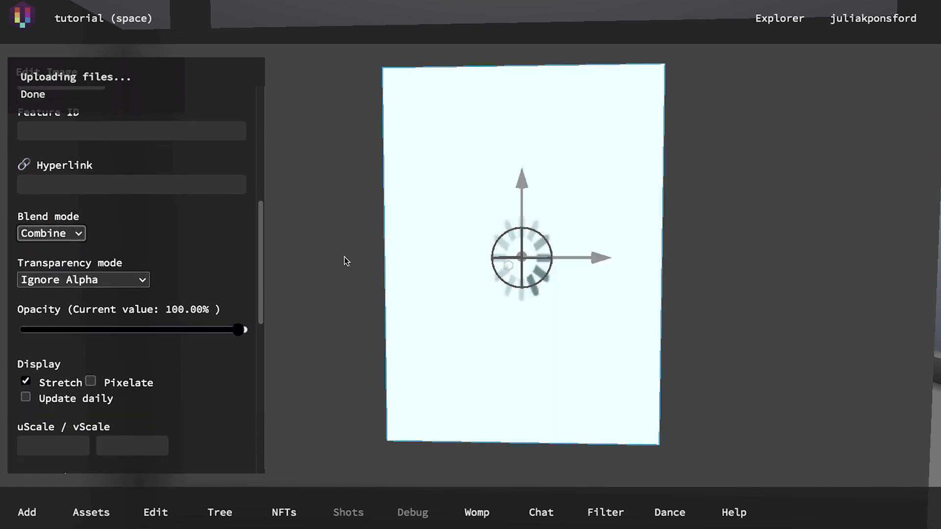
click(339, 290)
key(s)
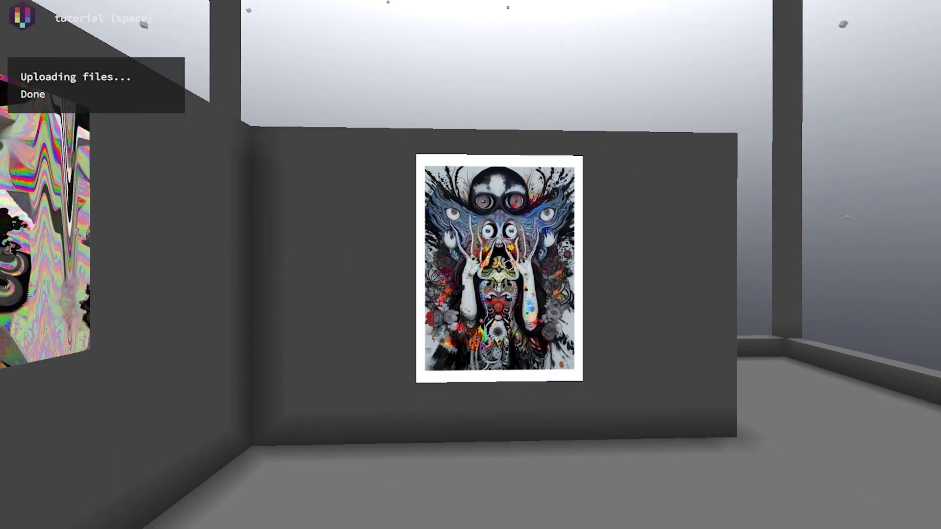
key(w)
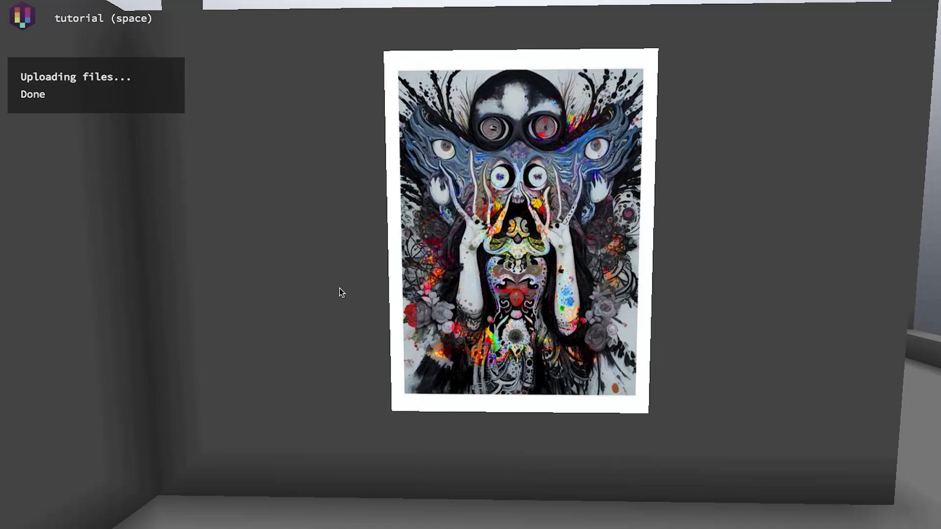
- Reopen the uploaded image's editor, review its advanced settings and return to the room
right_click(340, 287)
click(49, 451)
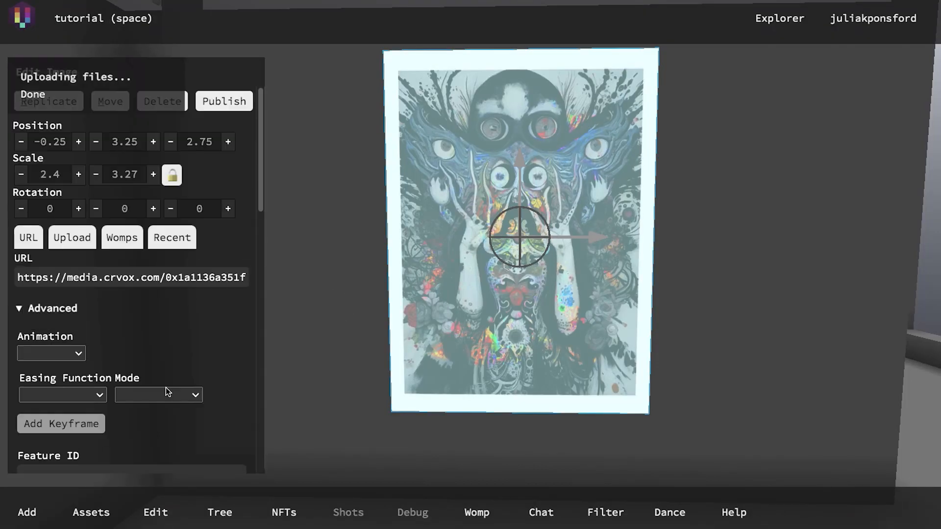
drag(260, 174, 242, 230)
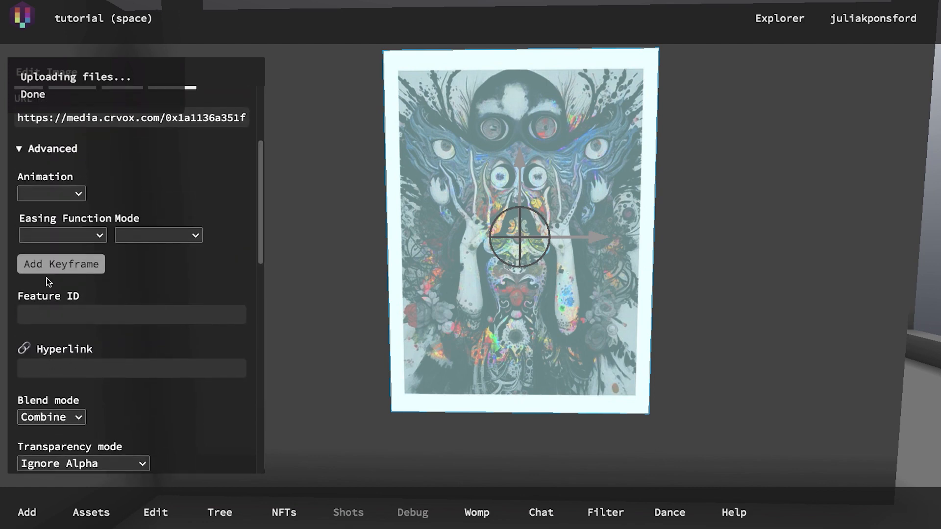
scroll(259, 104, up, 3)
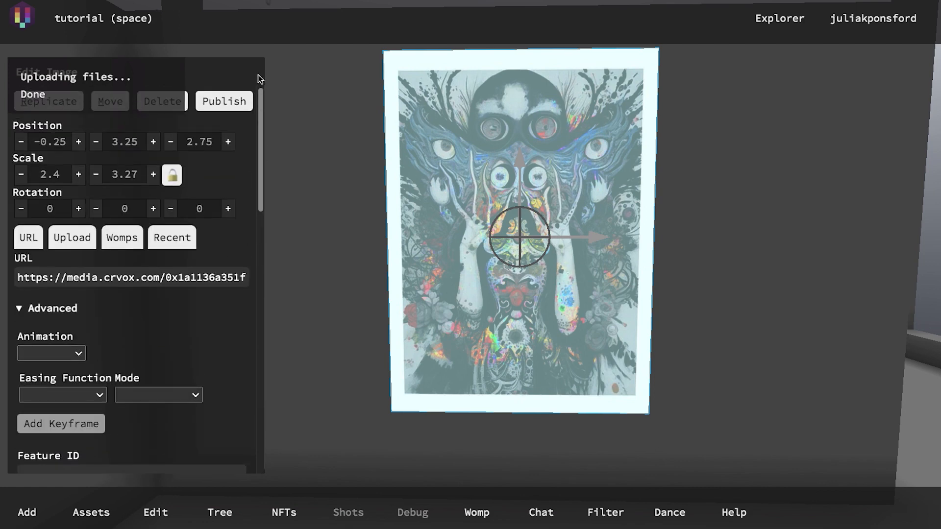
click(313, 259)
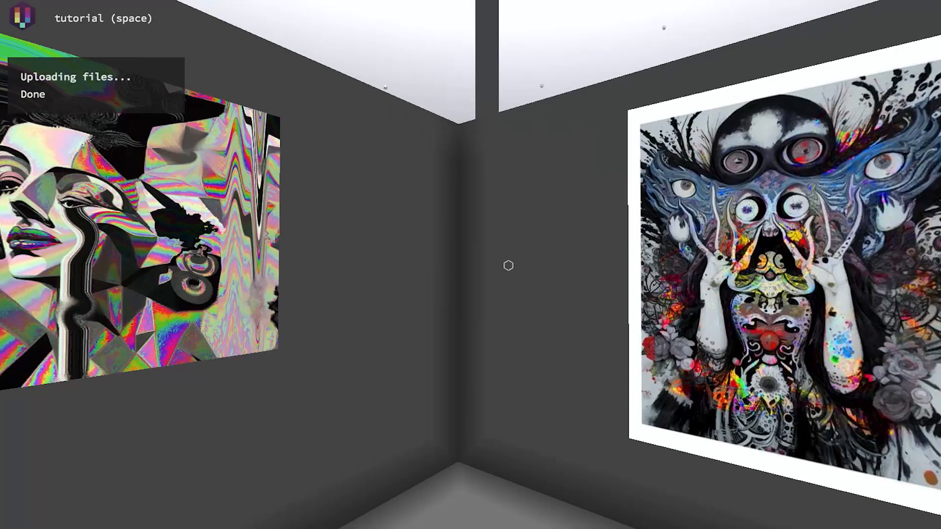
- Choose the large black circle block and build a ledge along the base of the wall below the first artwork
key(Tab)
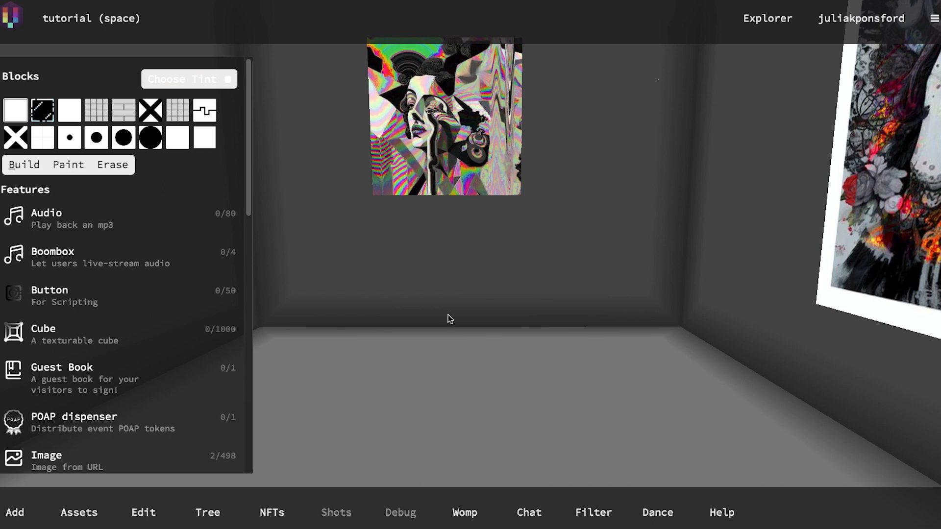
click(152, 141)
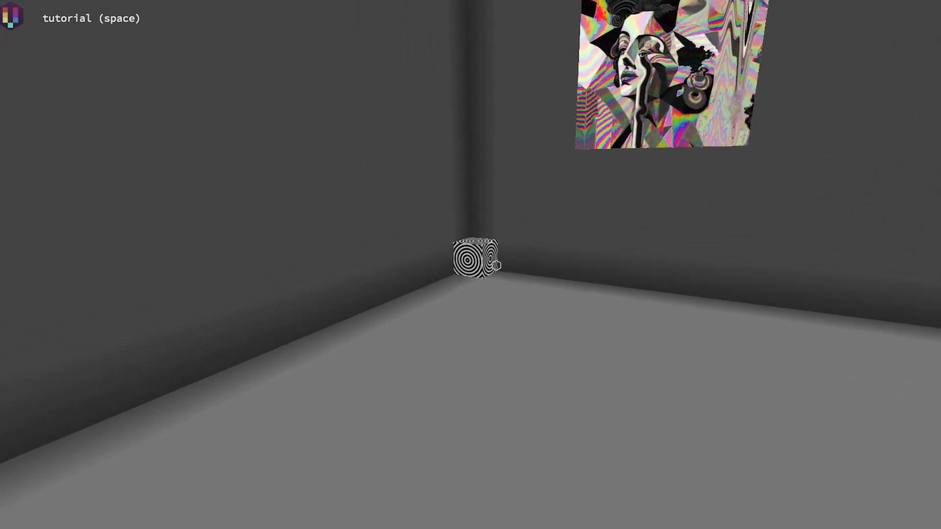
drag(496, 265, 496, 266)
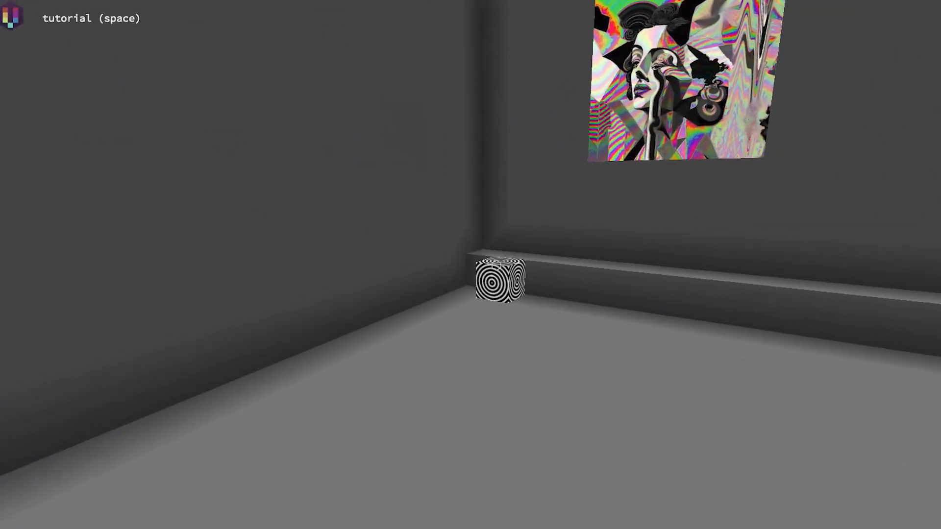
drag(497, 265, 496, 266)
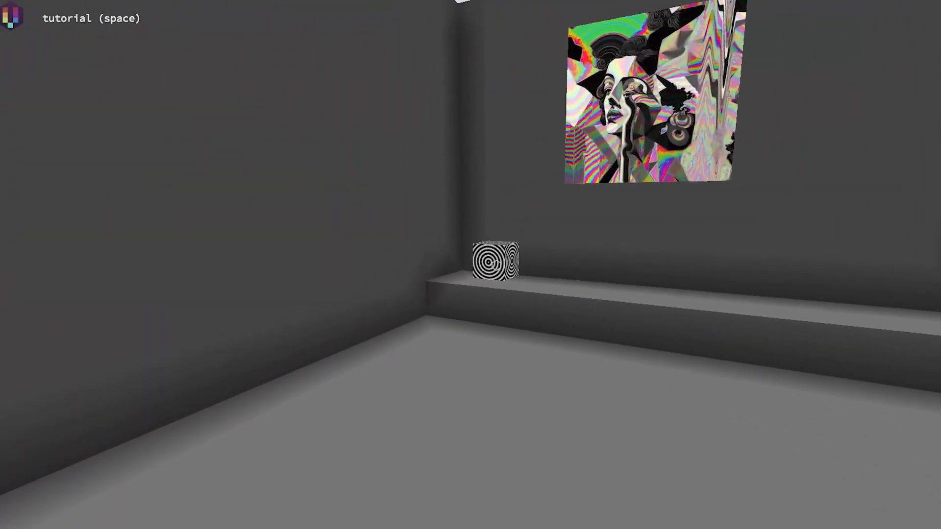
- Build a block column in the corner with a beam along the adjoining wall, and a raised border around the first artwork
click(496, 266)
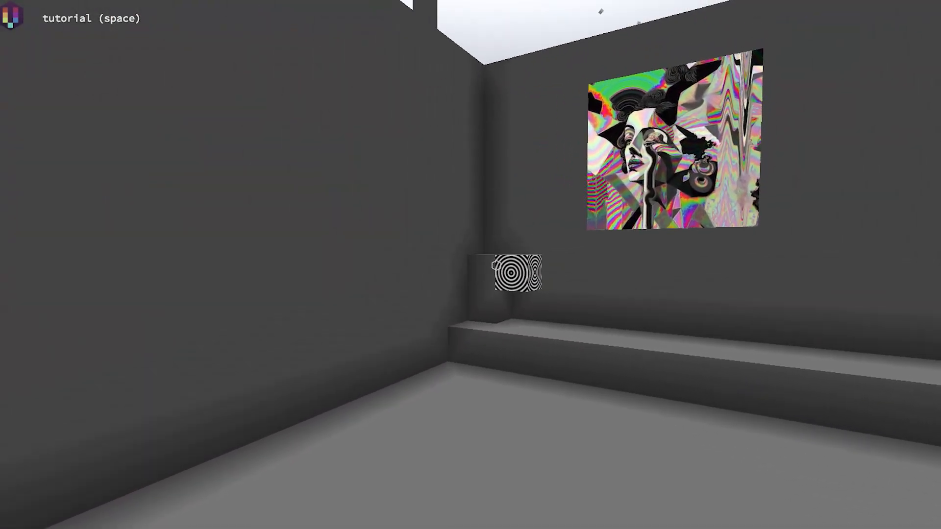
click(497, 265)
click(496, 266)
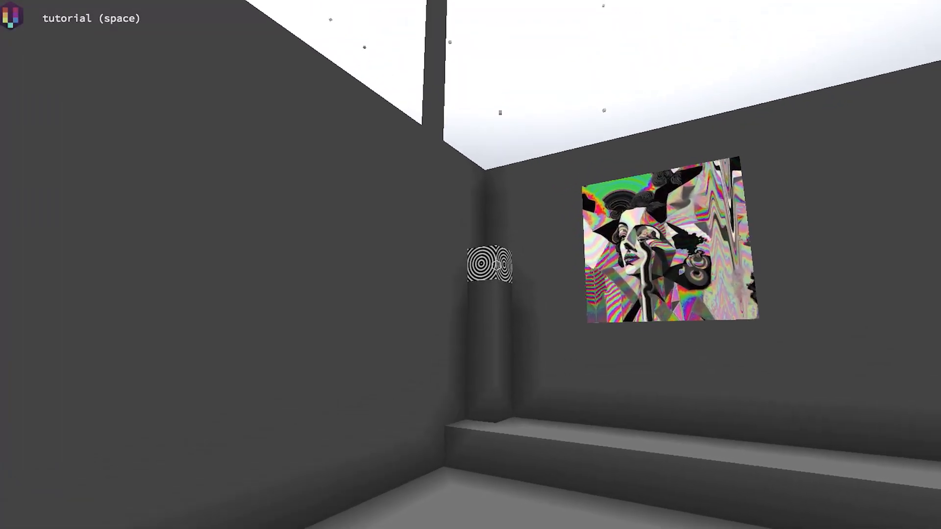
drag(497, 265, 497, 265)
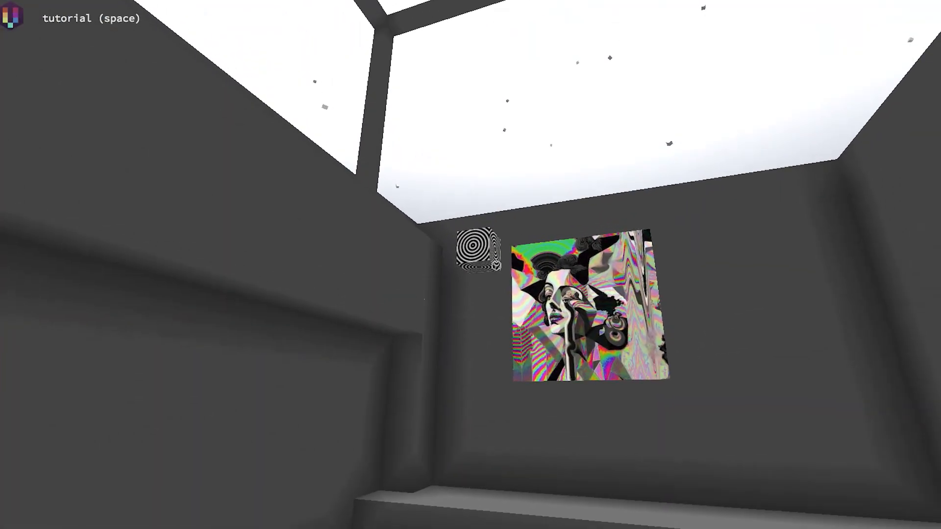
drag(497, 266, 497, 265)
- Erase the right-hand column of the block border beside the first artwork, including its lower corner
key(Tab)
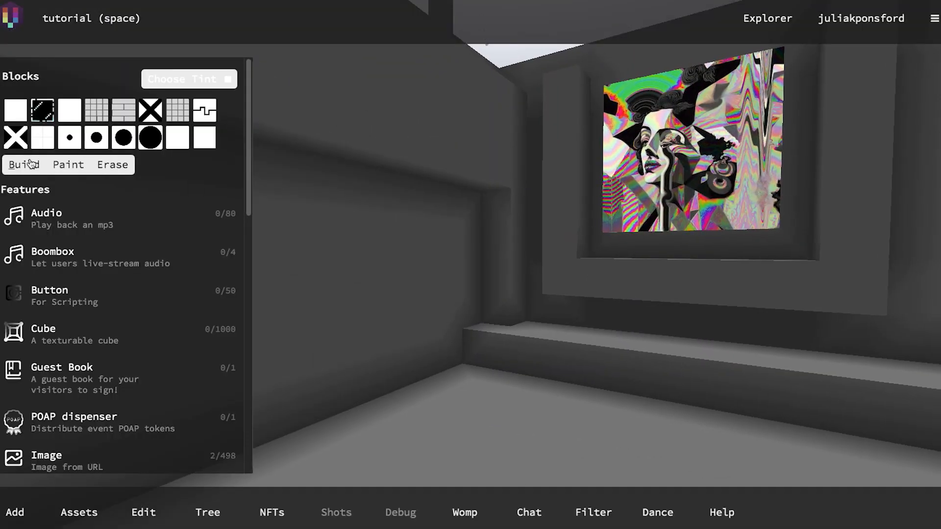
click(114, 166)
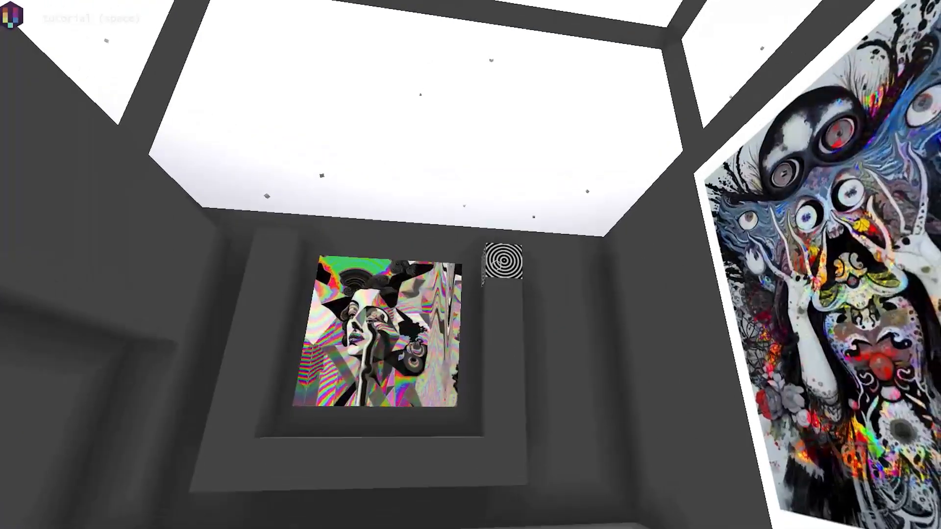
click(497, 265)
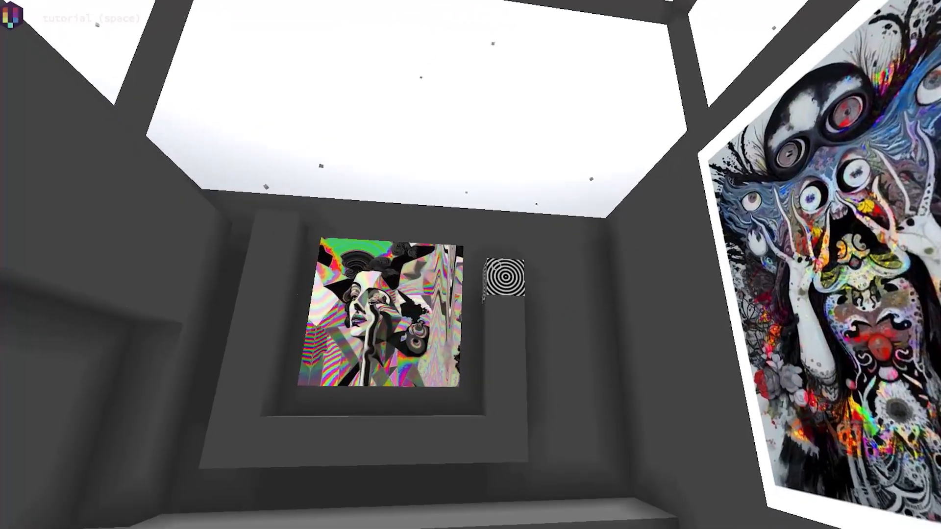
click(497, 265)
click(496, 265)
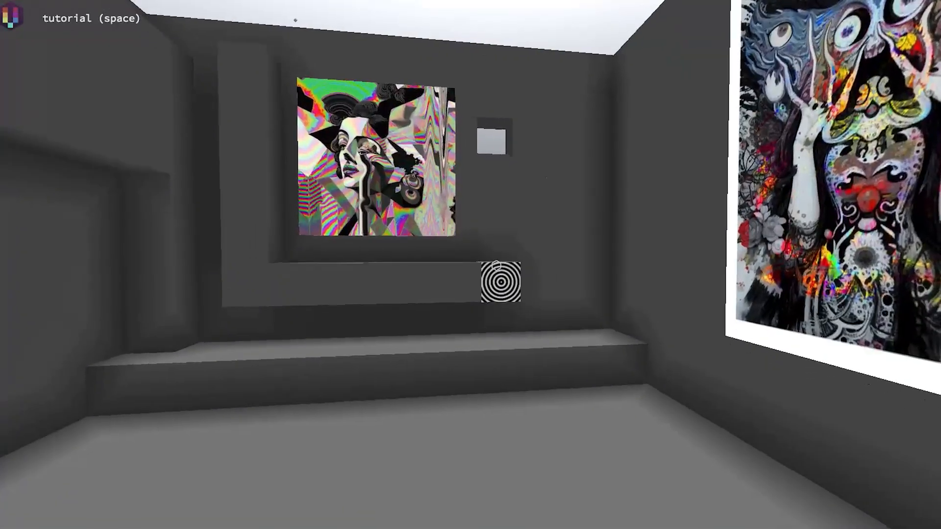
click(497, 266)
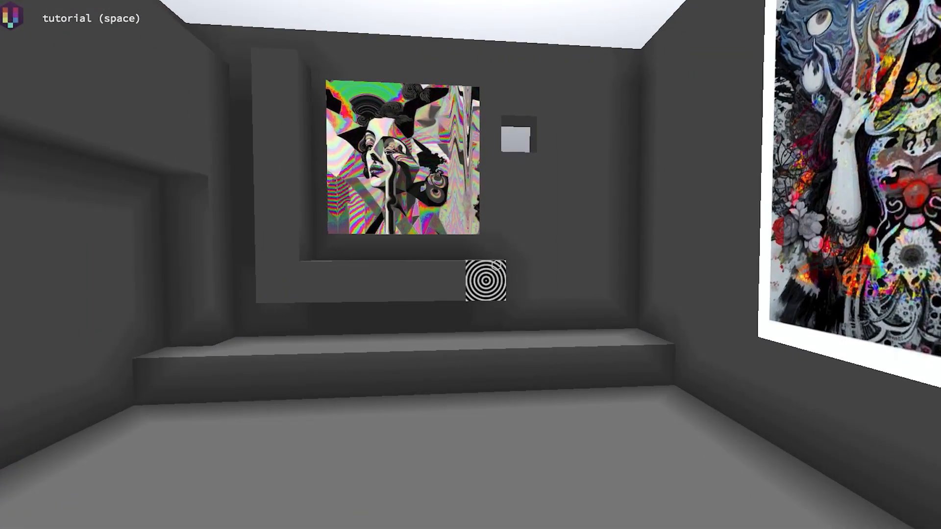
click(496, 265)
- Choose the large black circle block again and fill the hole in the wall beside the first artwork
key(Tab)
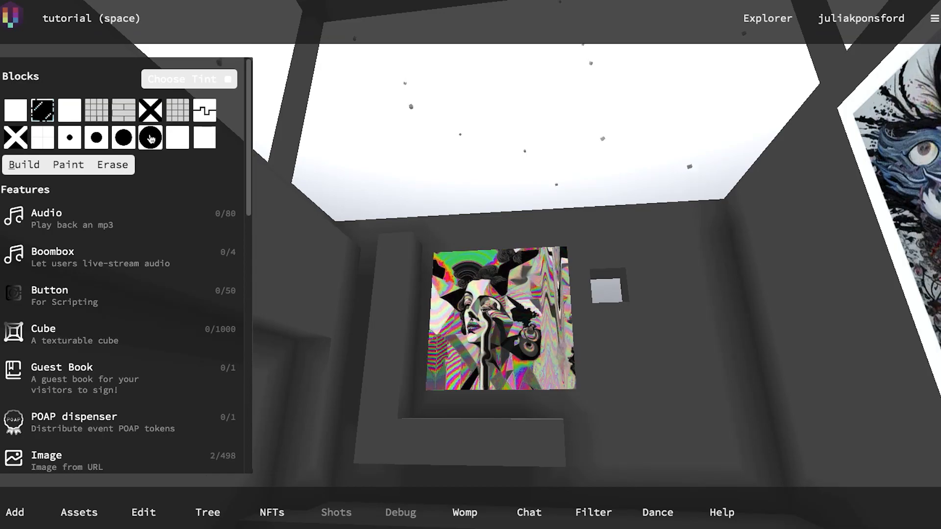
click(150, 139)
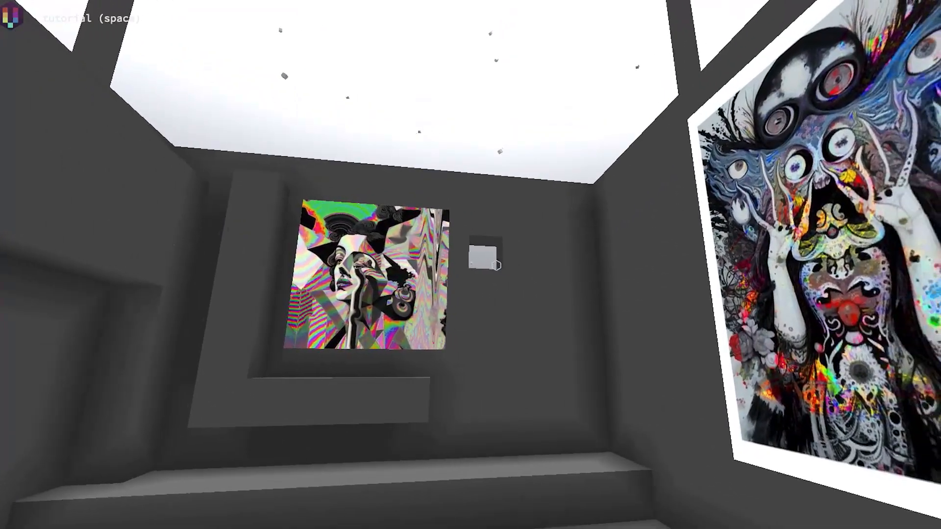
click(496, 266)
key(Tab)
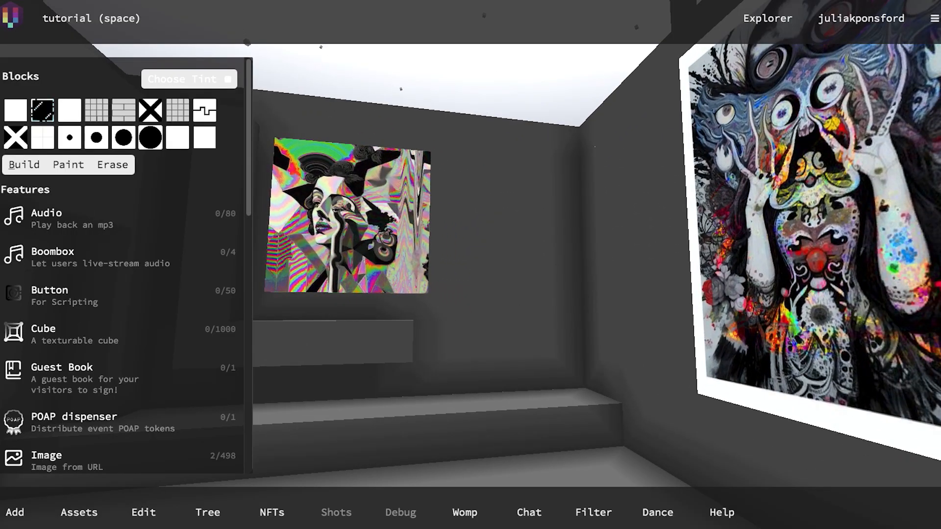
- Replace the last custom voxel texture slot with the ornate patterned tile image
click(144, 513)
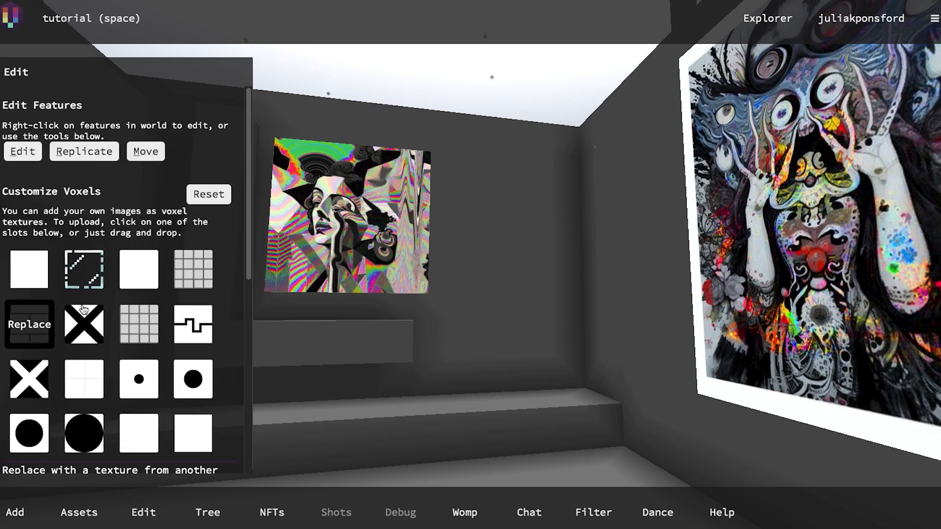
drag(249, 228, 249, 287)
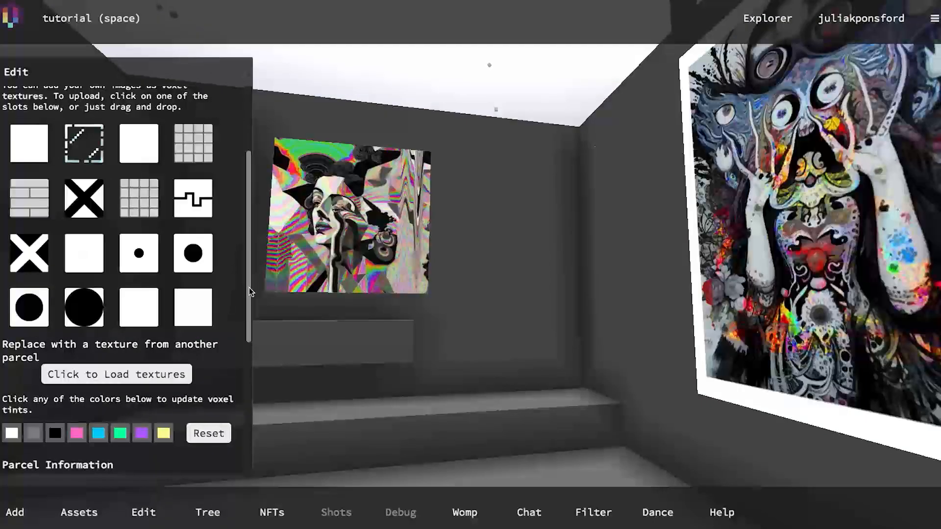
mouse_move(195, 310)
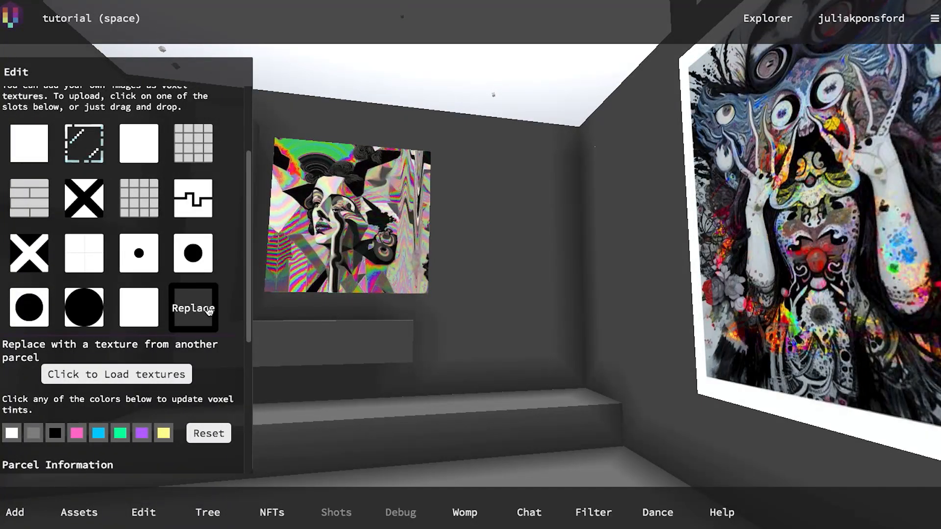
click(209, 312)
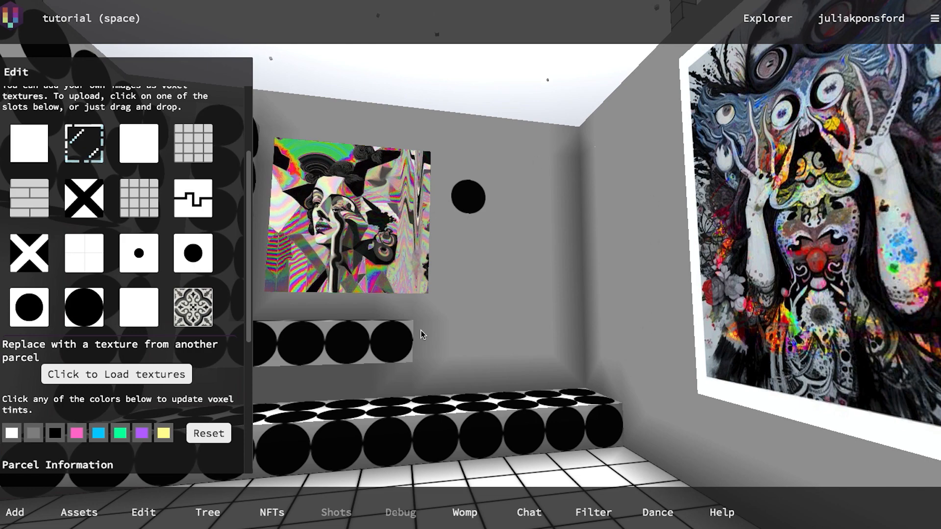
click(196, 310)
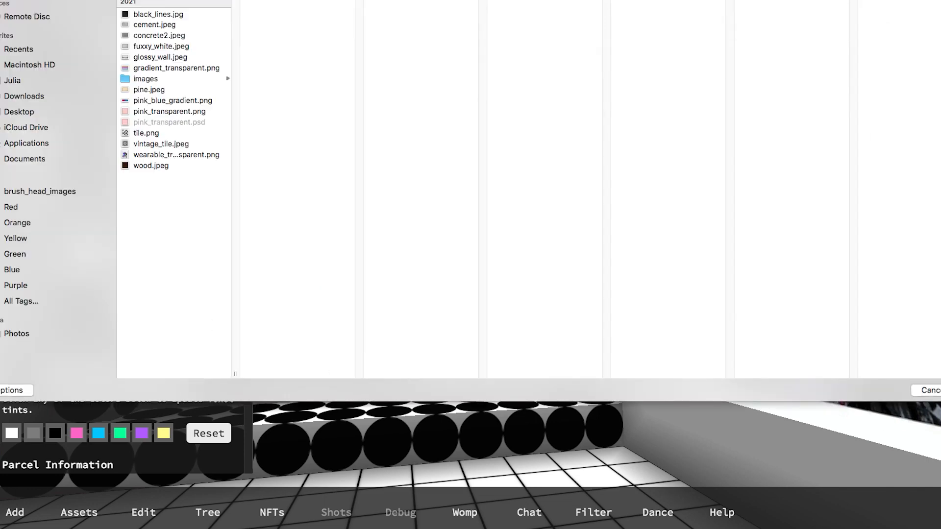
click(925, 390)
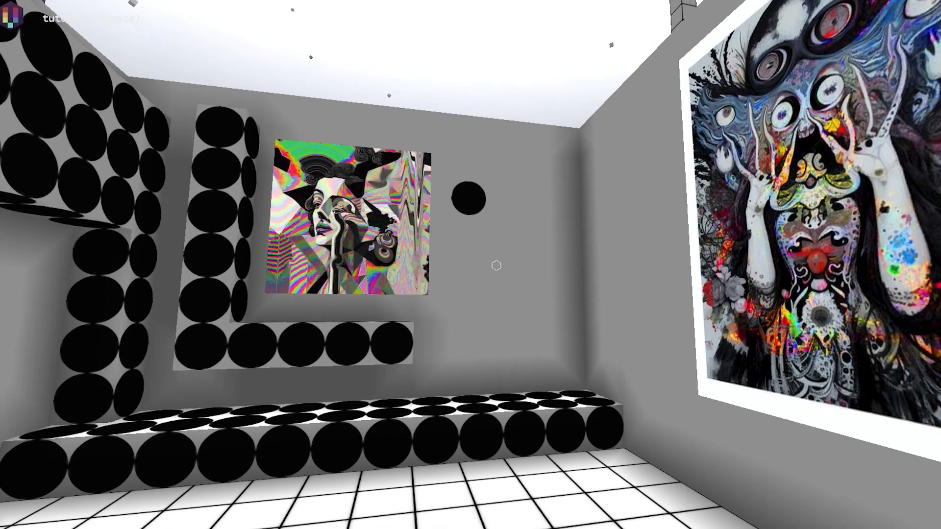
- Choose the ornate tile block and build a beam along the top of the second artwork's wall, with columns at both ends
key(Tab)
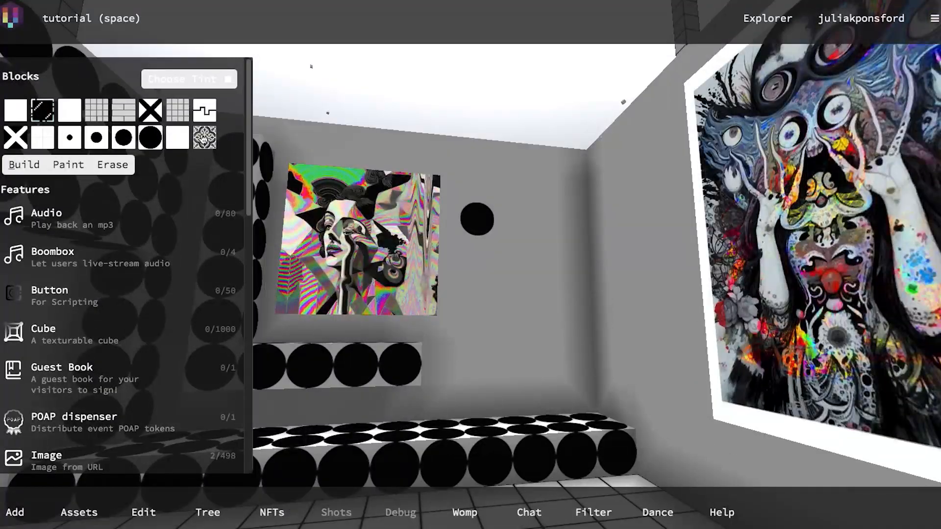
click(205, 137)
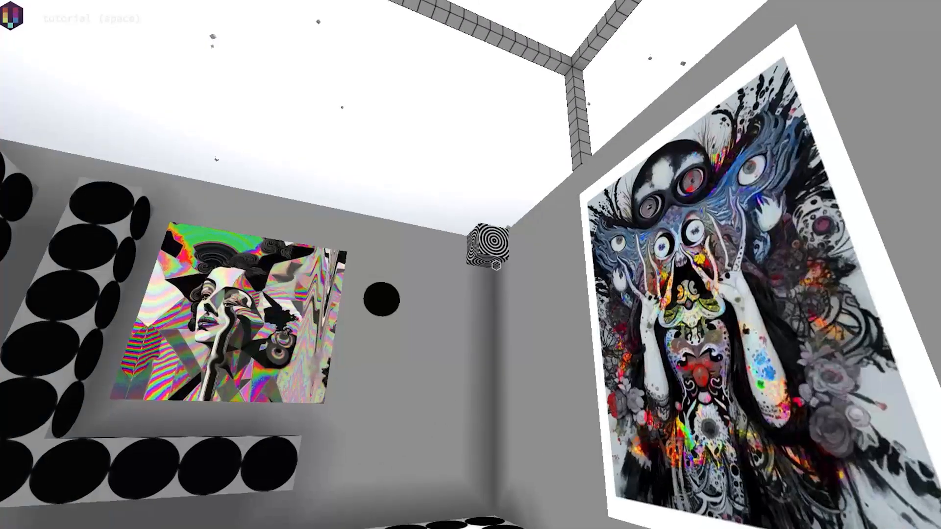
drag(496, 265, 496, 266)
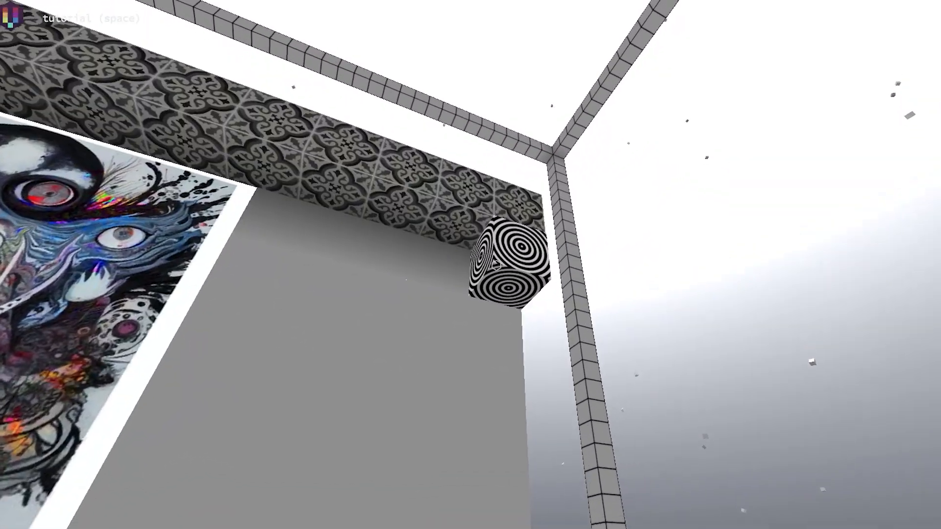
drag(496, 265, 496, 266)
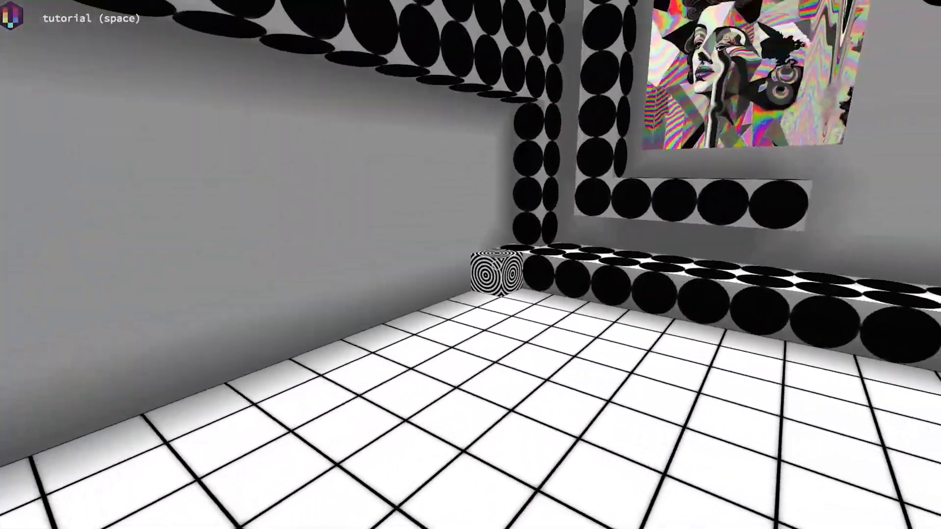
- Build a raised floor of ornate tile blocks between the two side walls and extend it along their bases
drag(496, 265, 495, 266)
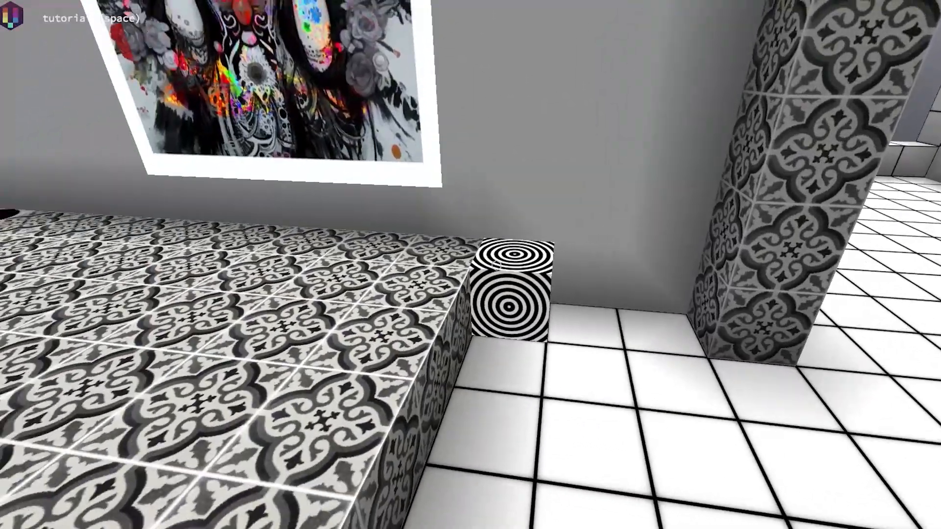
drag(496, 266, 496, 266)
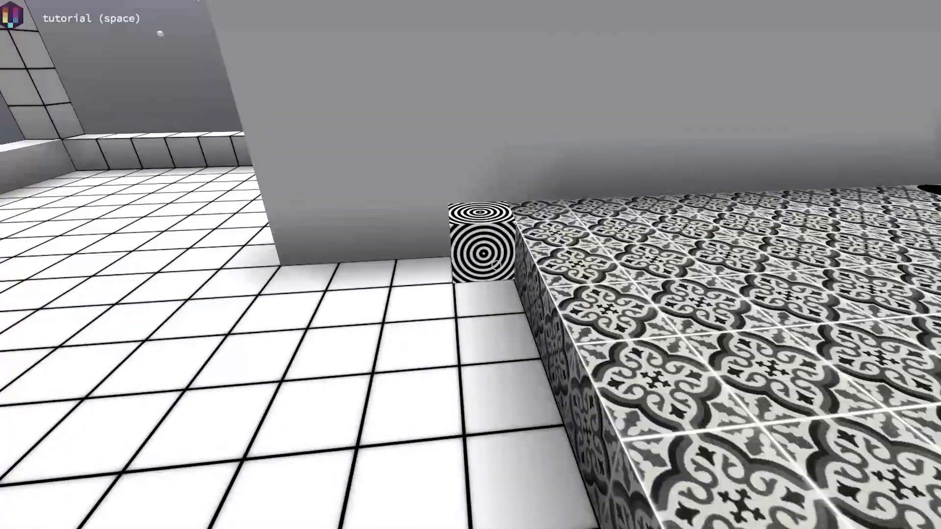
drag(495, 266, 496, 266)
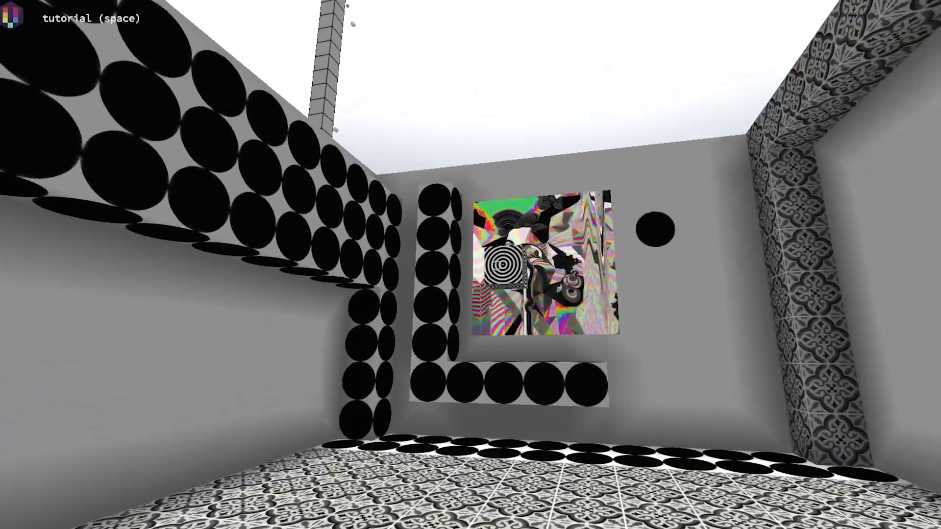
- Reposition the white-bordered artwork on its wall to -1.5 horizontally and 3 vertically
key(w)
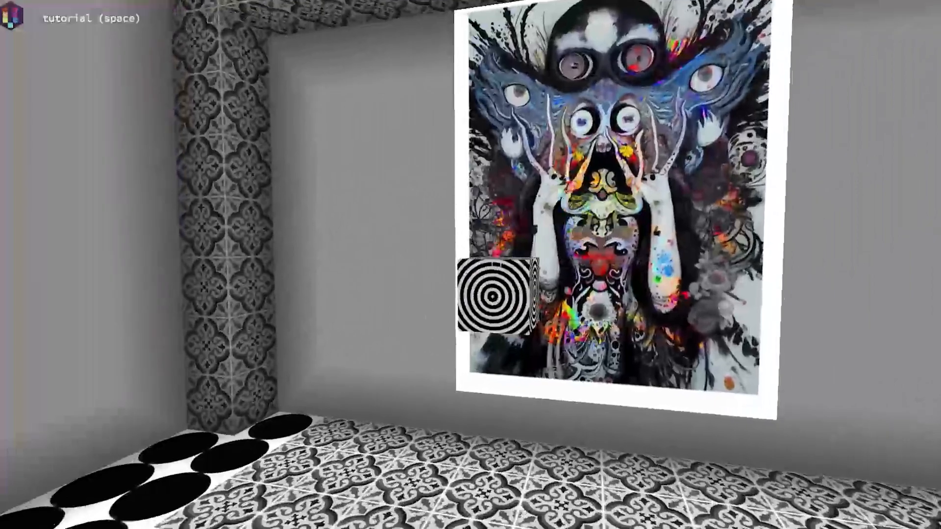
key(Escape)
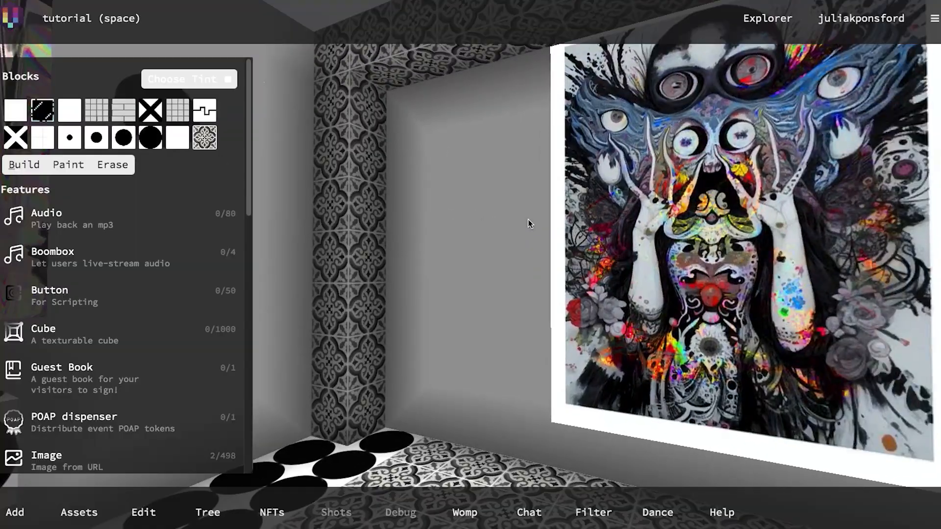
click(710, 254)
key(w)
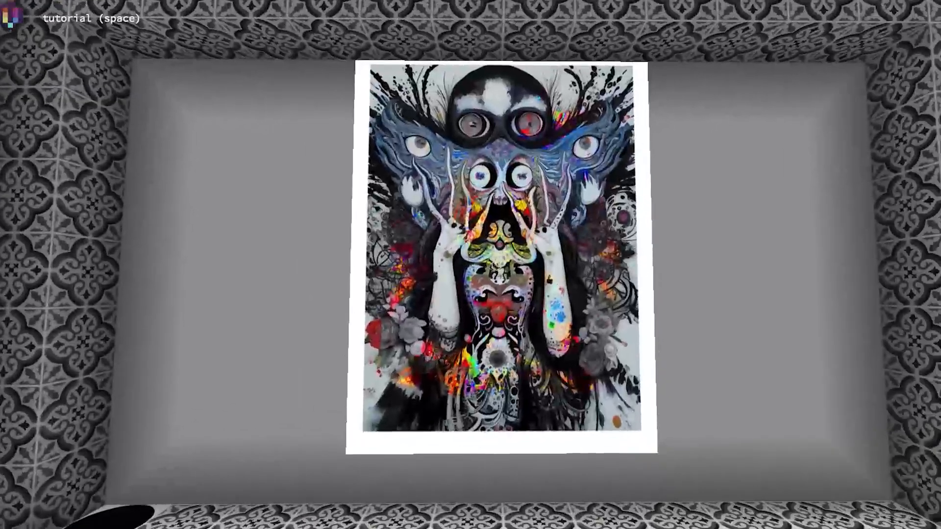
key(e)
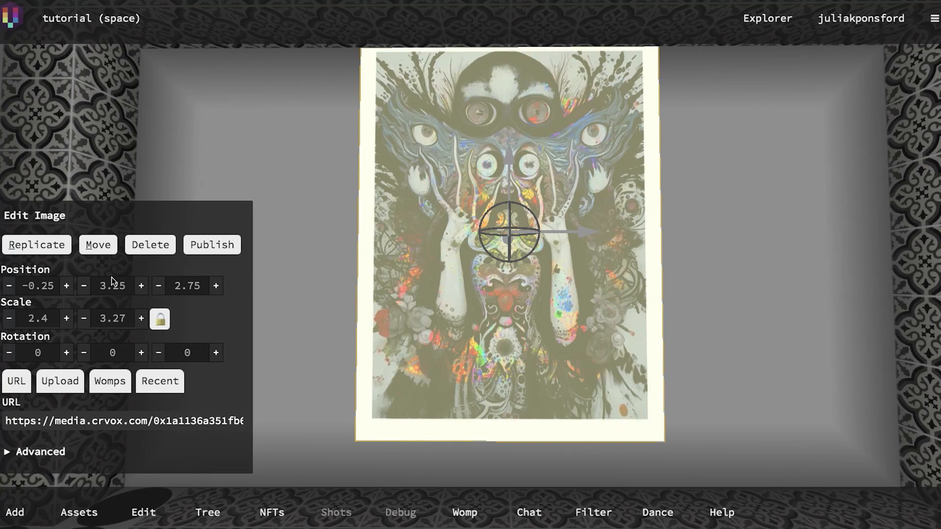
click(85, 287)
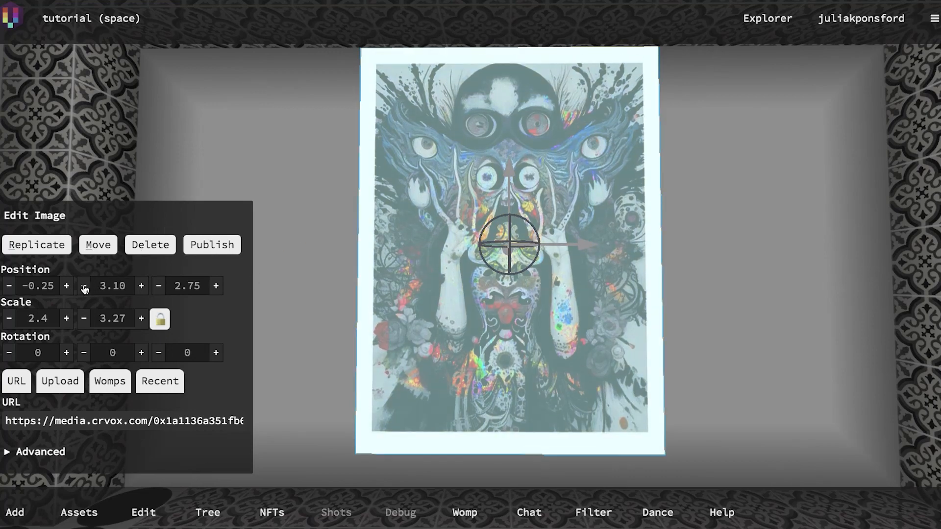
click(292, 287)
- Replicate the white-bordered artwork, place the copy beside it at horizontal position 1.25, and expand the copy's advanced settings
key(s)
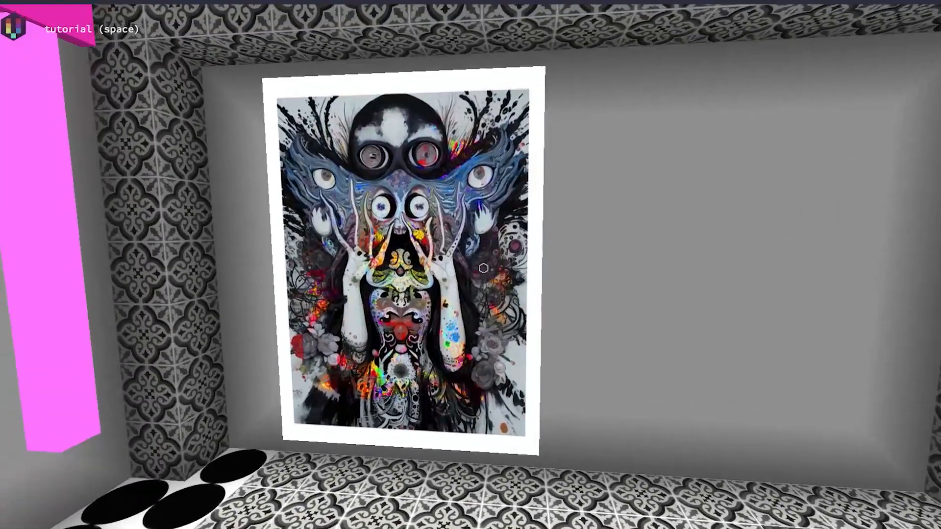
click(483, 268)
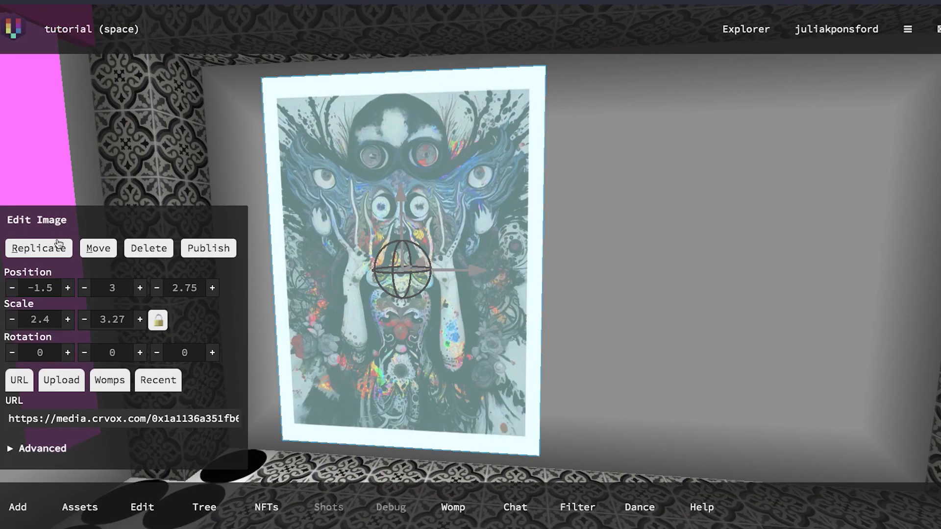
click(41, 249)
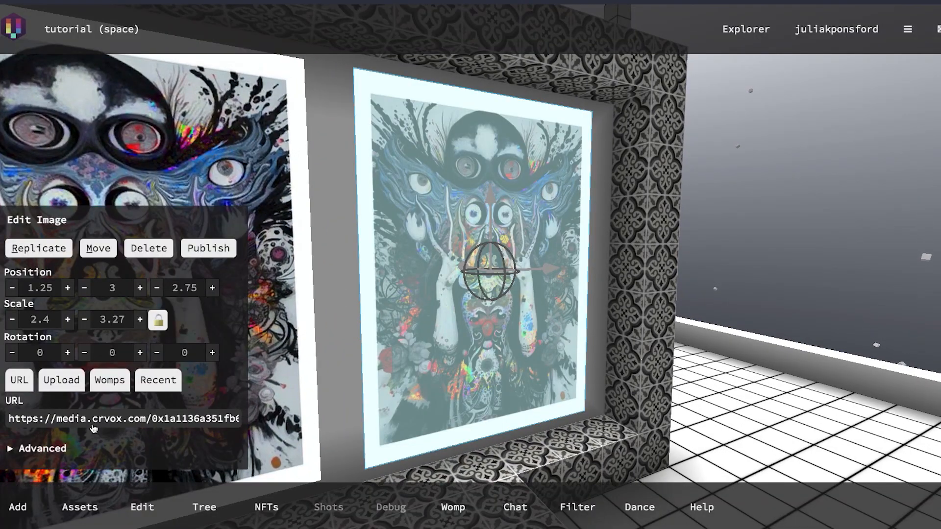
click(42, 448)
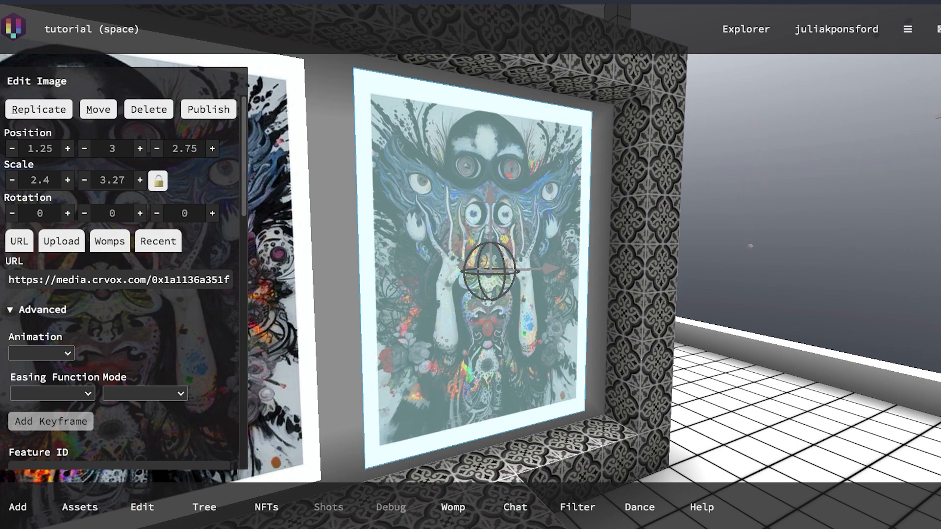
- Switch to NFT Showroom, copy the image address of The Flowers Are Hungry, and paste it as the replicated image's URL in Voxels
click(368, 2)
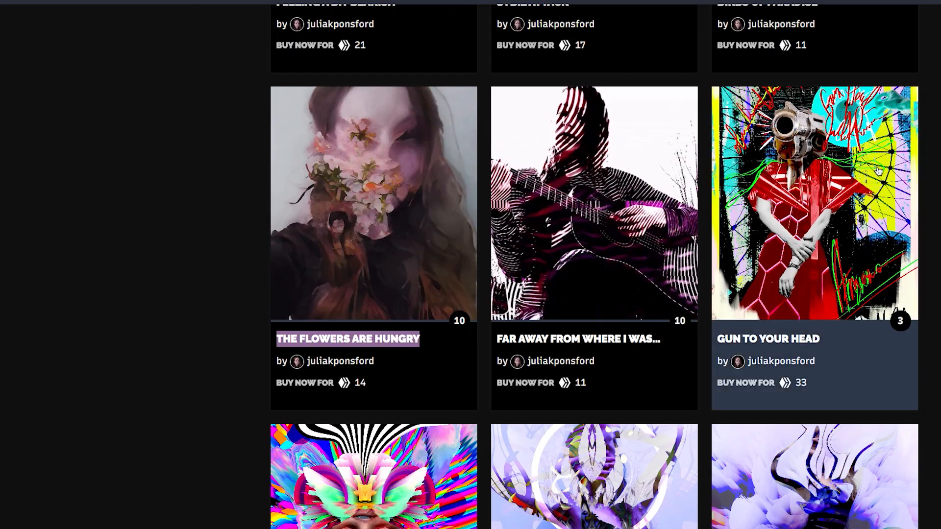
scroll(391, 338, down, 5)
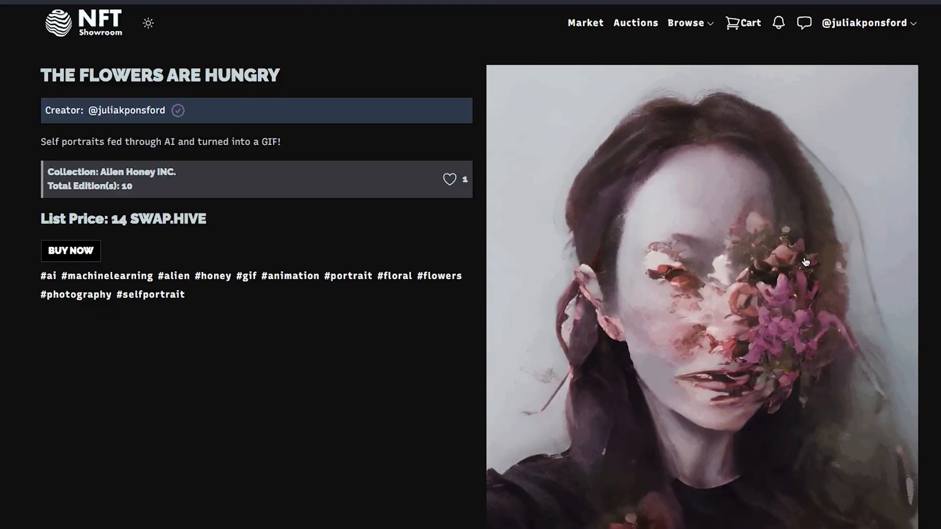
right_click(795, 256)
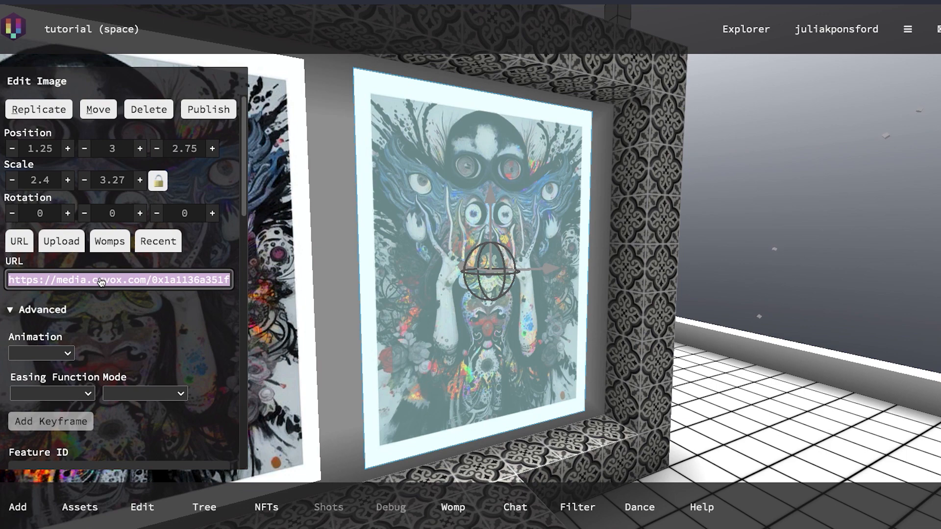
key(ctrl+v)
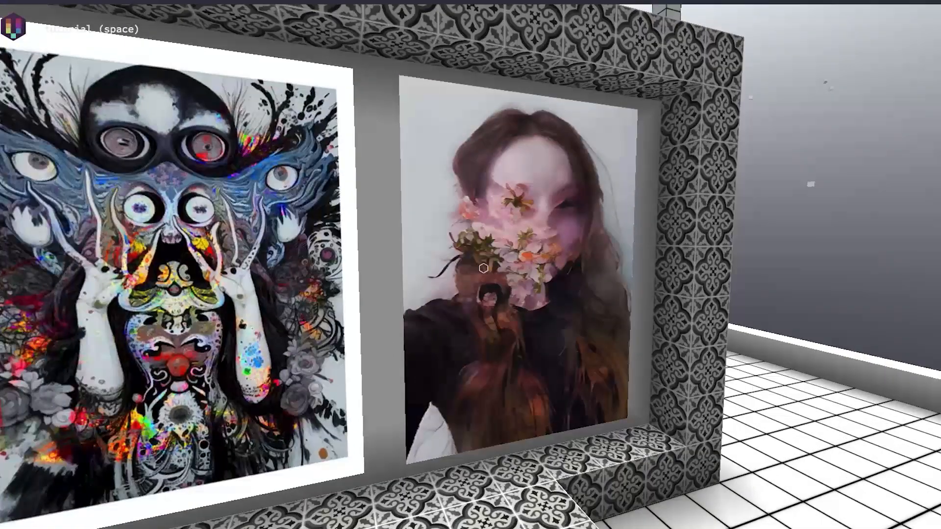
- Set the LINKS image on the opposite wall to the Combine blend mode and enable Stretch
key(w)
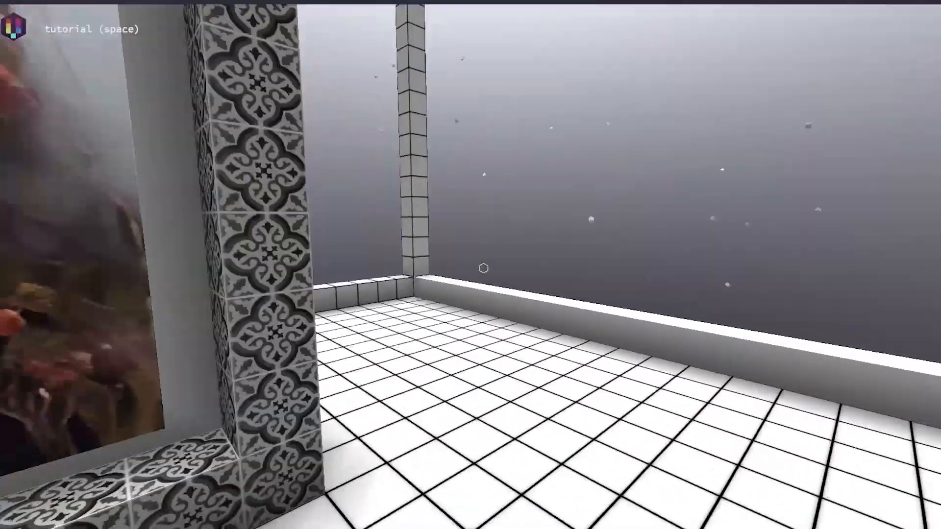
key(s)
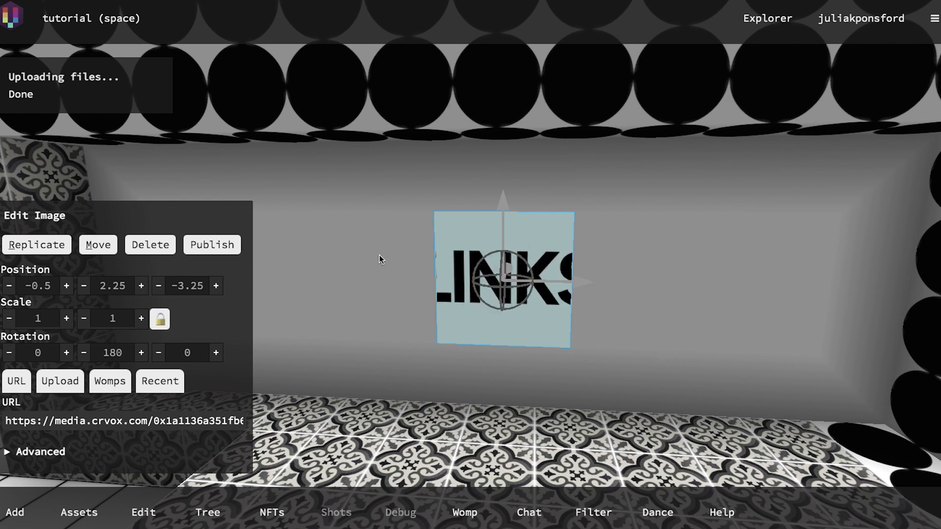
click(41, 451)
scroll(249, 187, down, 2)
drag(252, 230, 259, 310)
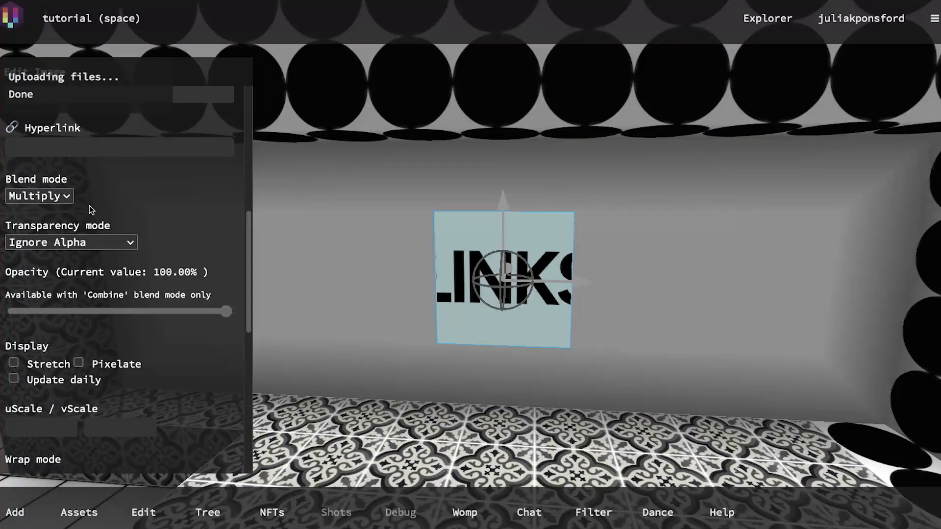
click(67, 197)
click(58, 212)
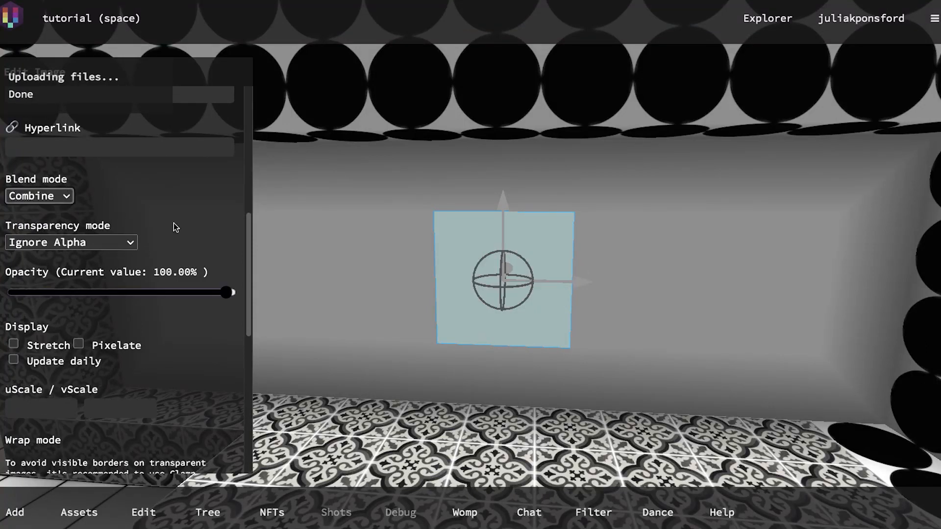
click(15, 345)
- Widen the LINKS image to a horizontal scale of 3.8
drag(251, 287, 248, 92)
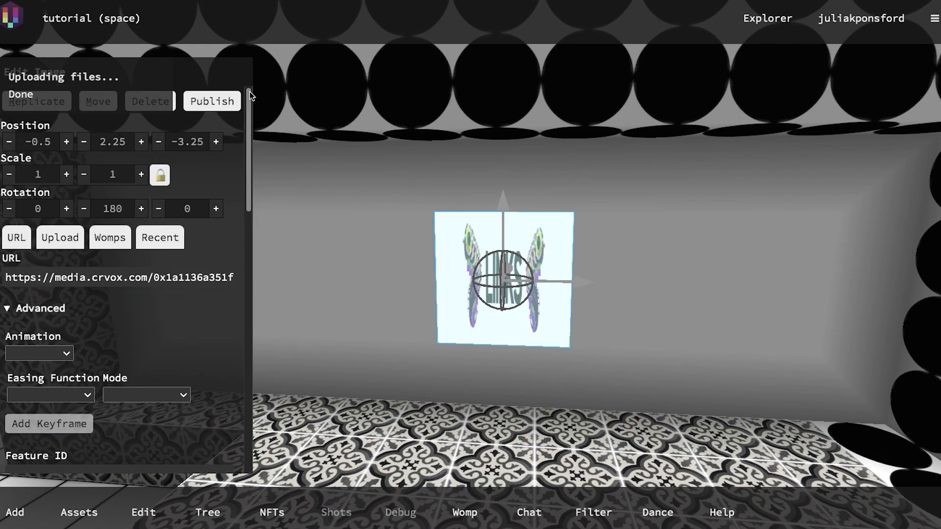
click(66, 174)
click(67, 174)
click(67, 174)
click(67, 174)
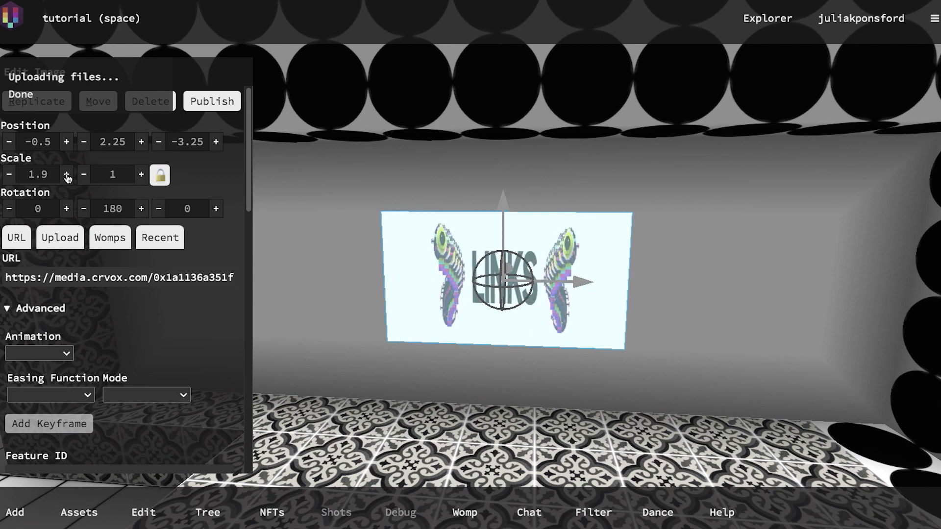
click(67, 174)
click(66, 175)
click(66, 174)
click(67, 175)
click(67, 174)
click(67, 174)
click(66, 174)
click(67, 174)
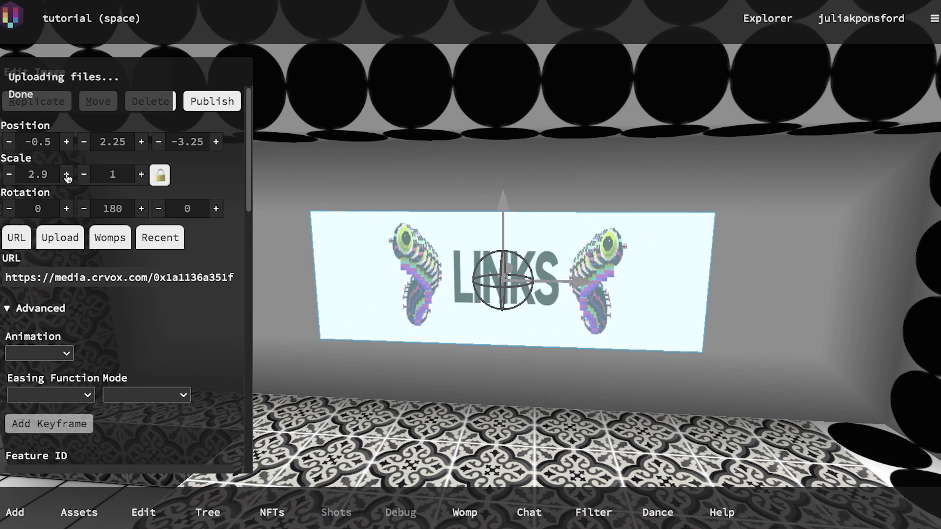
click(66, 175)
click(66, 174)
click(67, 174)
click(66, 174)
click(66, 174)
click(67, 174)
click(67, 175)
click(66, 174)
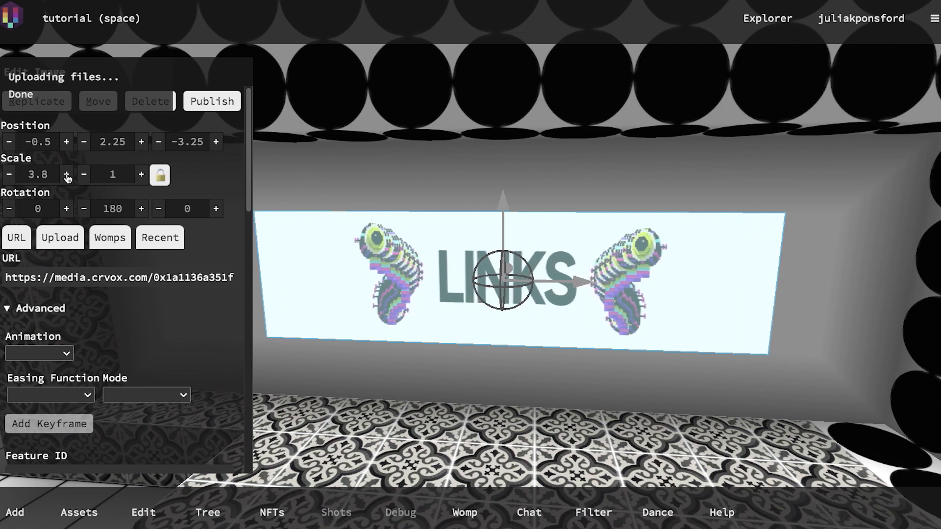
drag(250, 147, 249, 263)
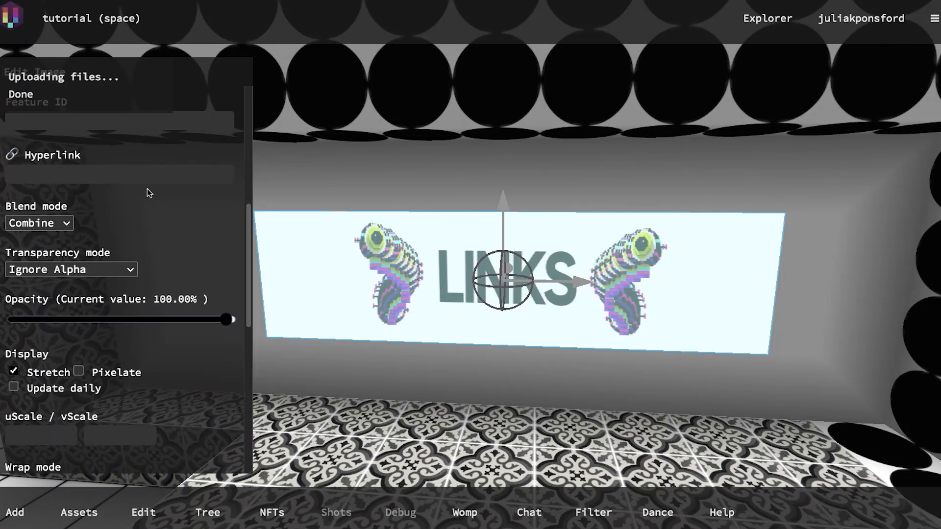
- Change the LINKS image's blend mode to Multiply in its advanced settings and close the editor
click(386, 169)
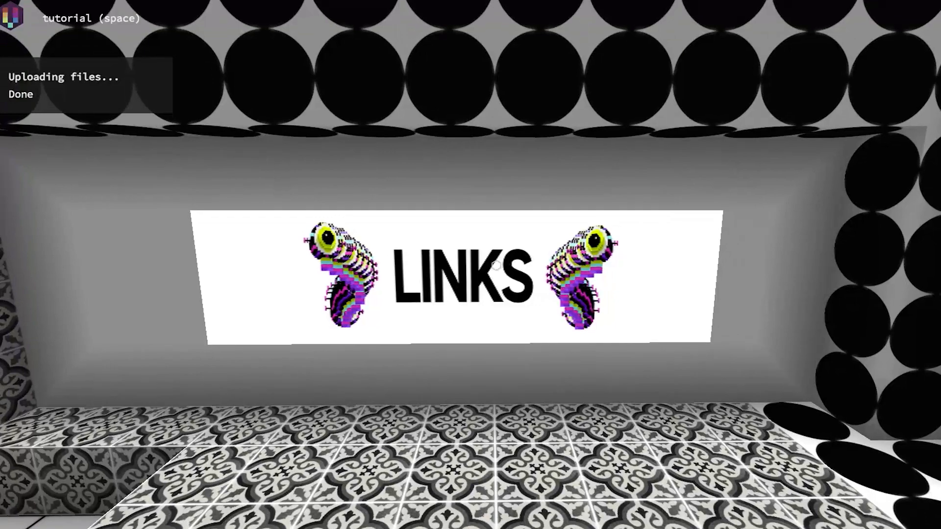
click(496, 266)
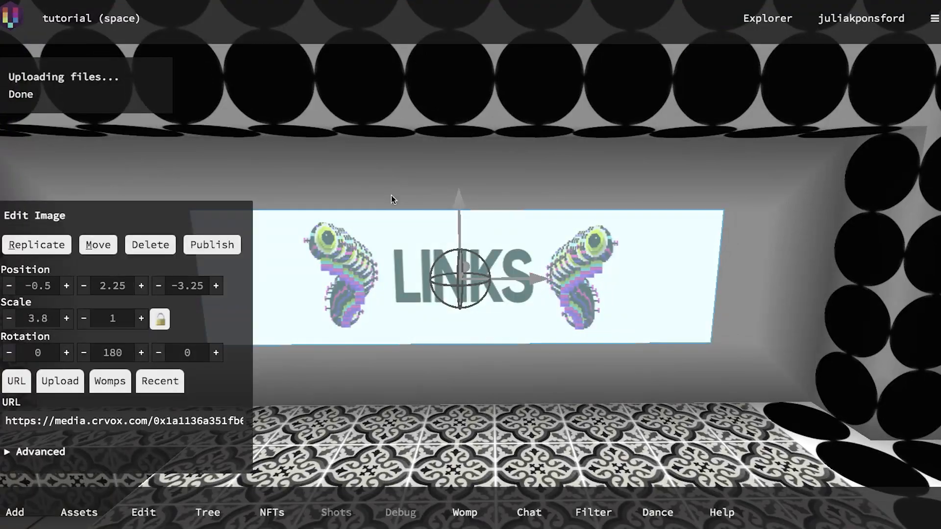
click(40, 452)
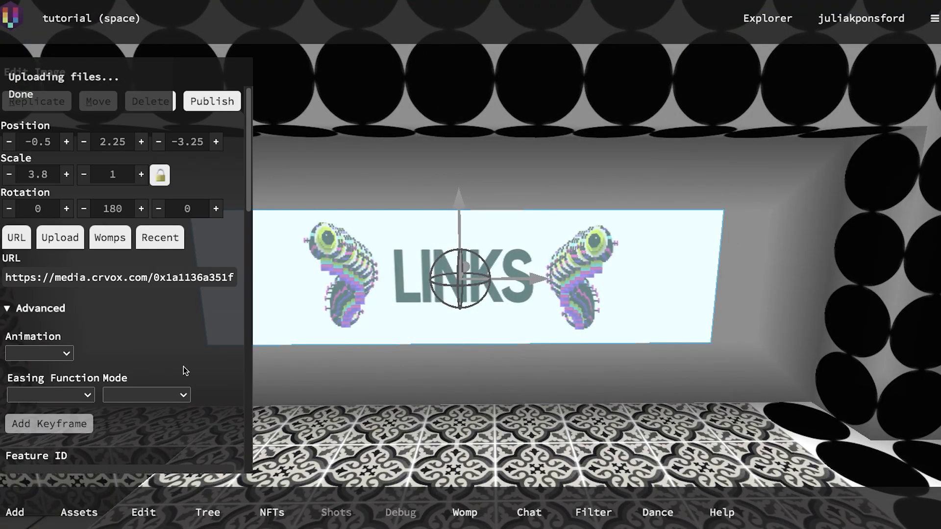
drag(249, 180, 245, 304)
click(67, 192)
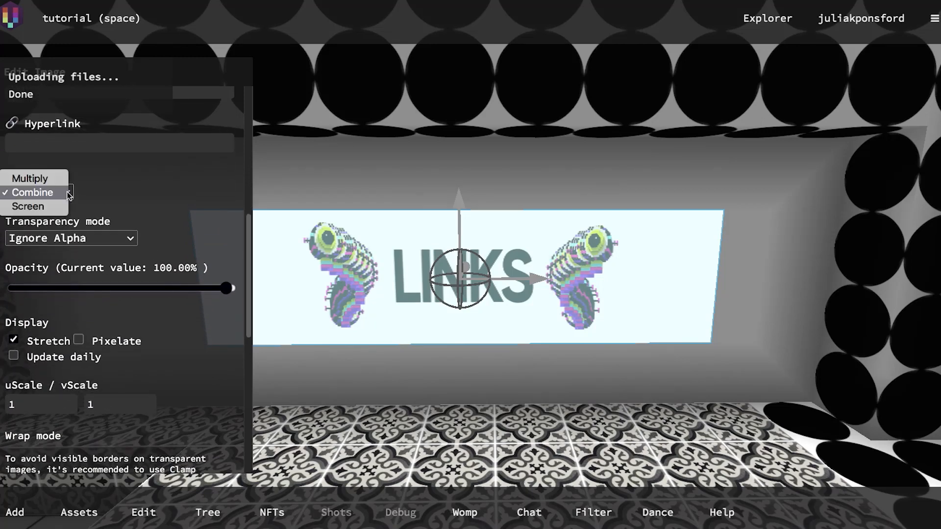
click(37, 179)
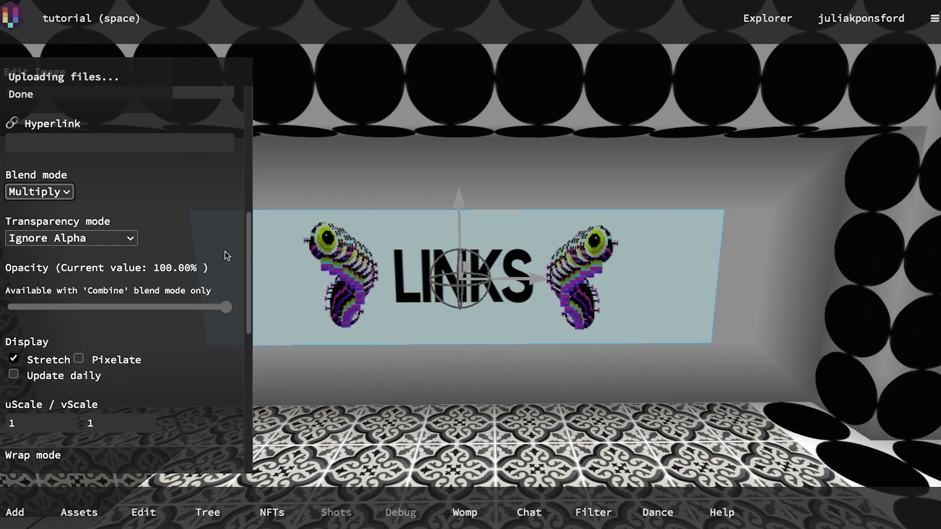
click(313, 245)
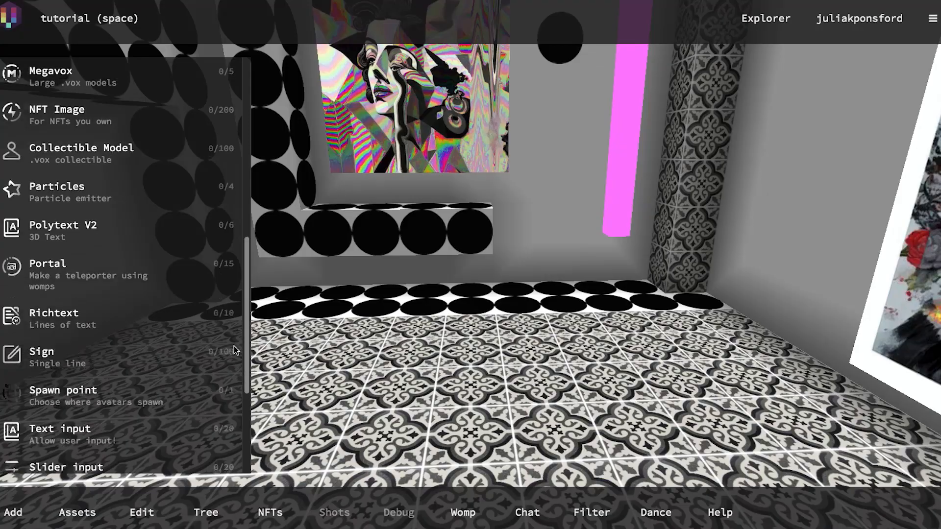
- Look through the available features and place a Polytext V2 3D text on the tiled floor in front of the portrait artwork
scroll(234, 347, down, 1)
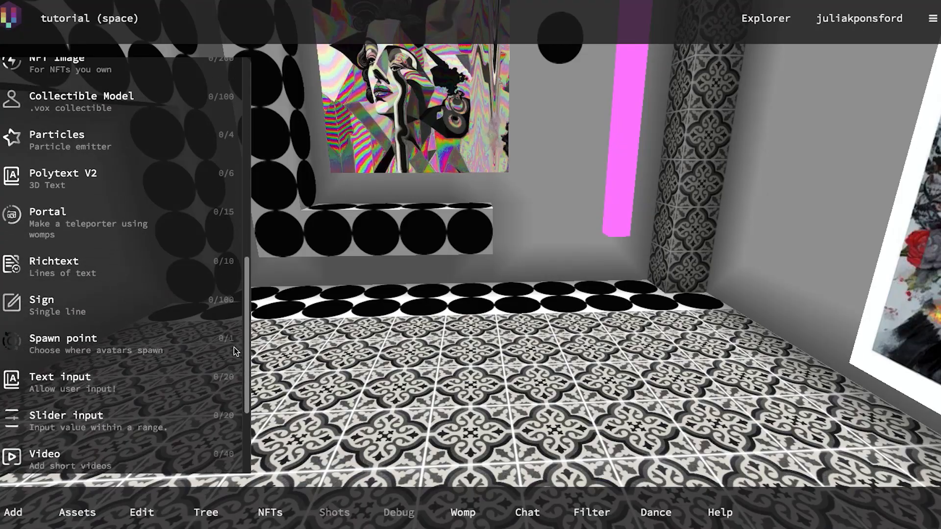
scroll(233, 362, down, 2)
scroll(235, 401, down, 1)
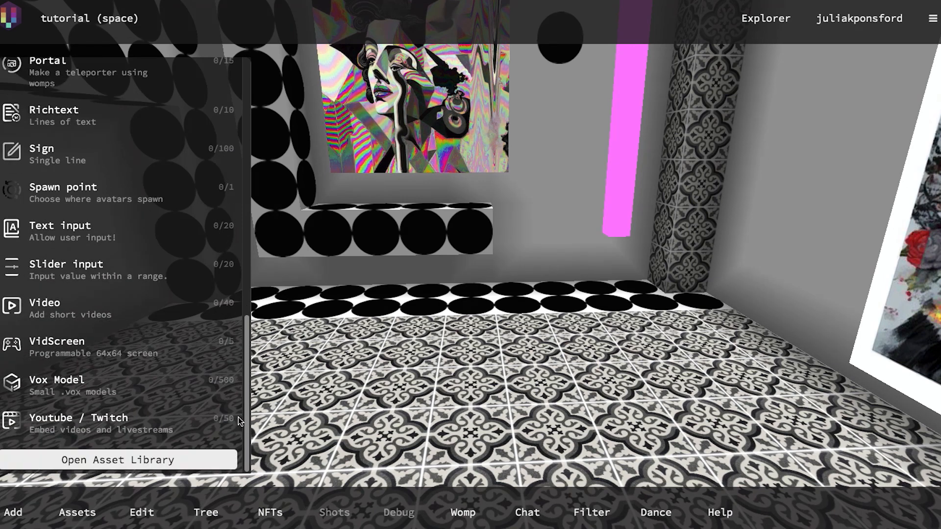
scroll(242, 367, up, 4)
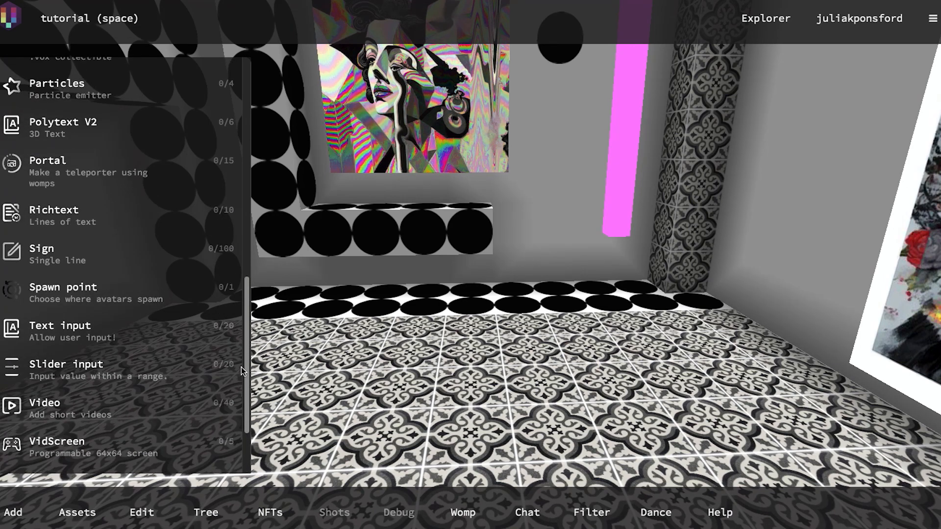
drag(244, 332, 244, 326)
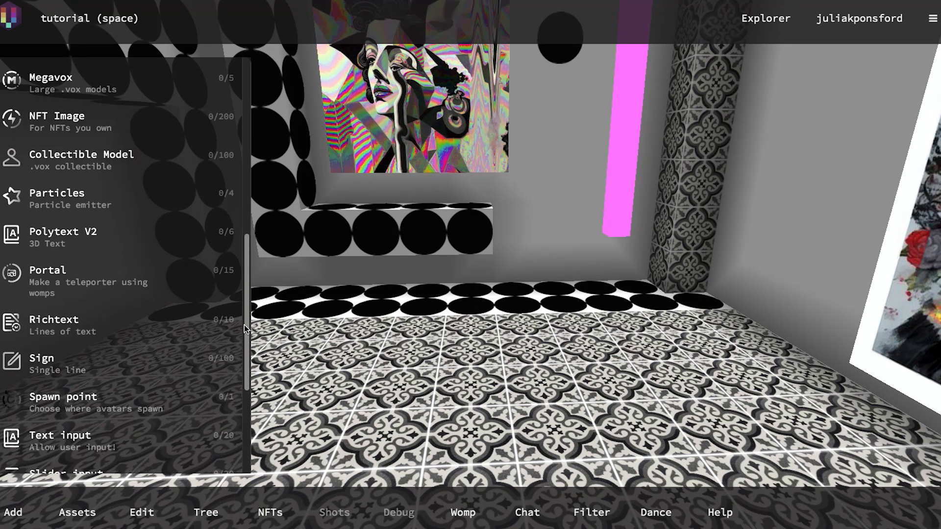
click(77, 221)
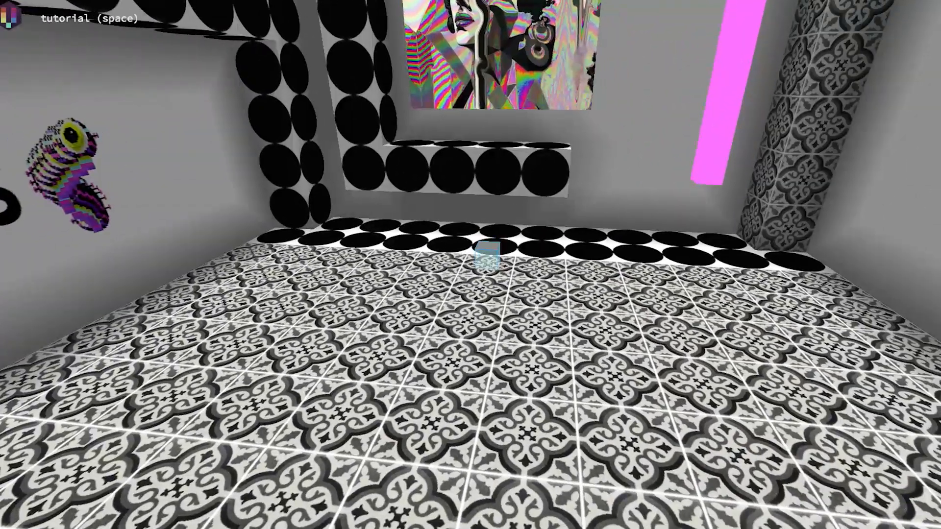
click(77, 221)
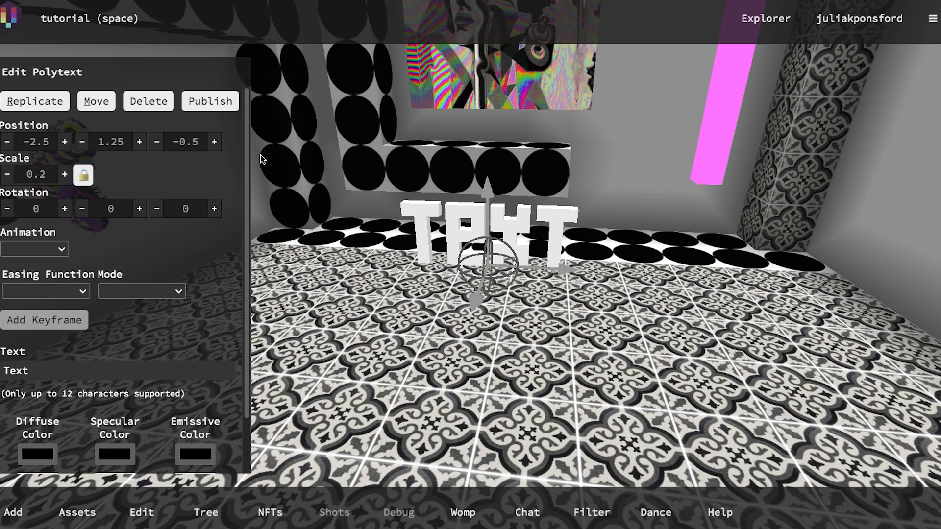
- Replace the 3D text's default wording with "voxels"
drag(248, 140, 245, 229)
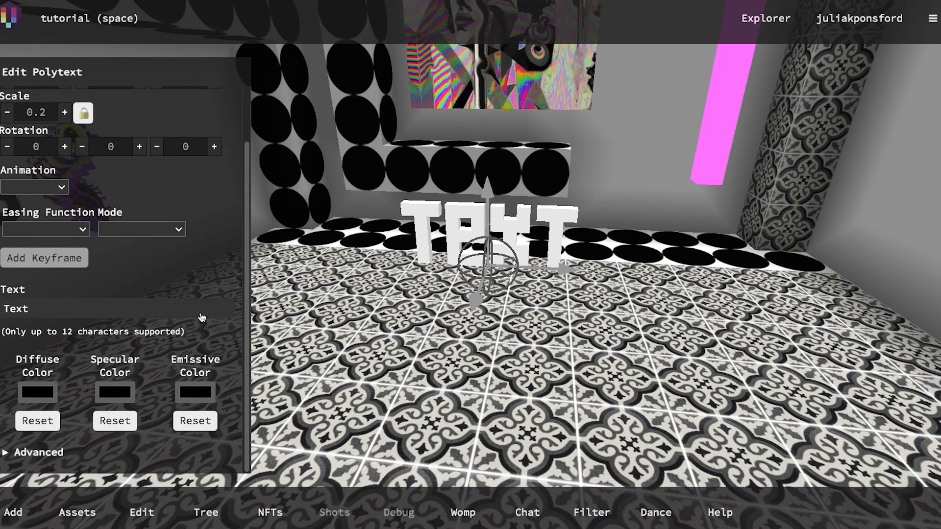
click(38, 313)
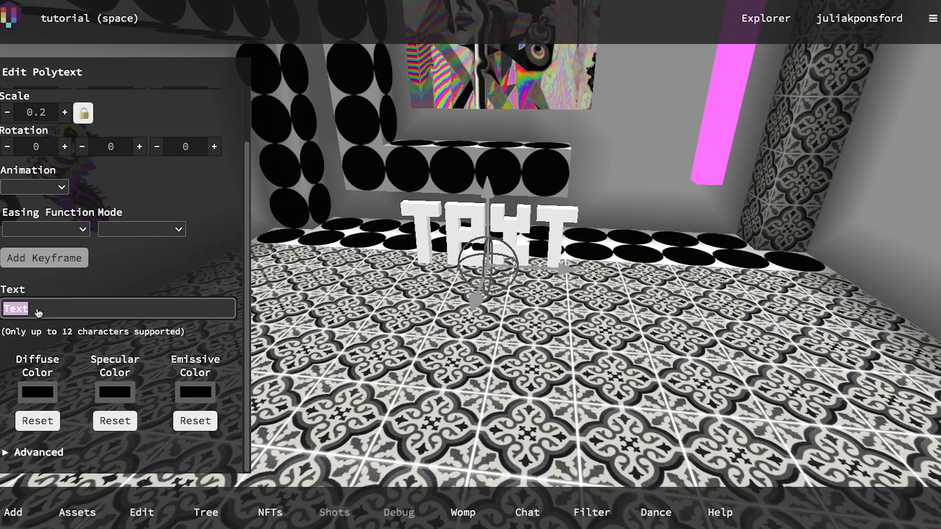
text(voxels)
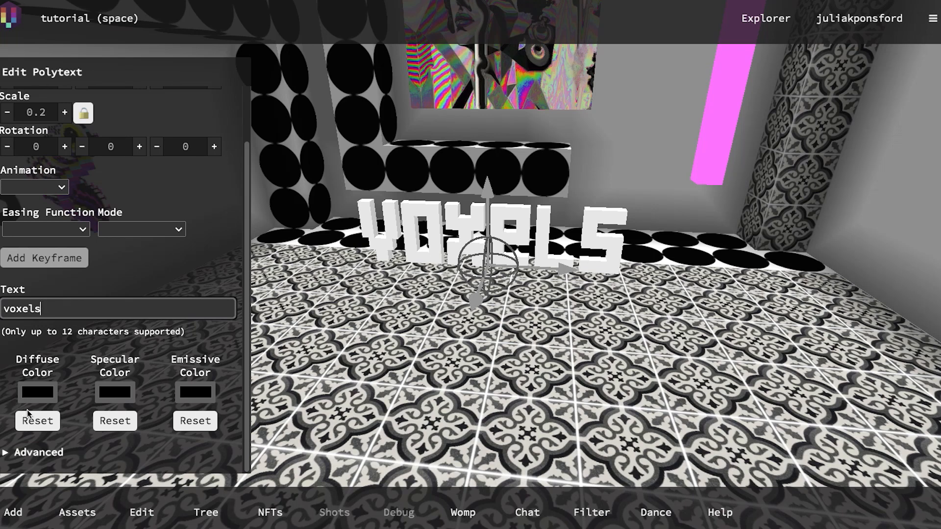
- Expand the 3D text's advanced settings and set its diffuse color to pink, RGB 255, 51, 201
scroll(248, 193, up, 1)
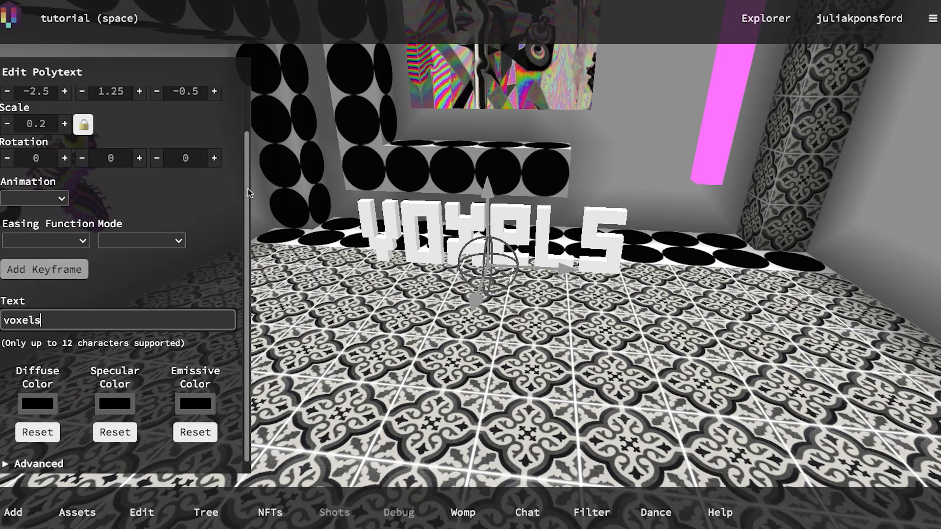
scroll(248, 206, down, 1)
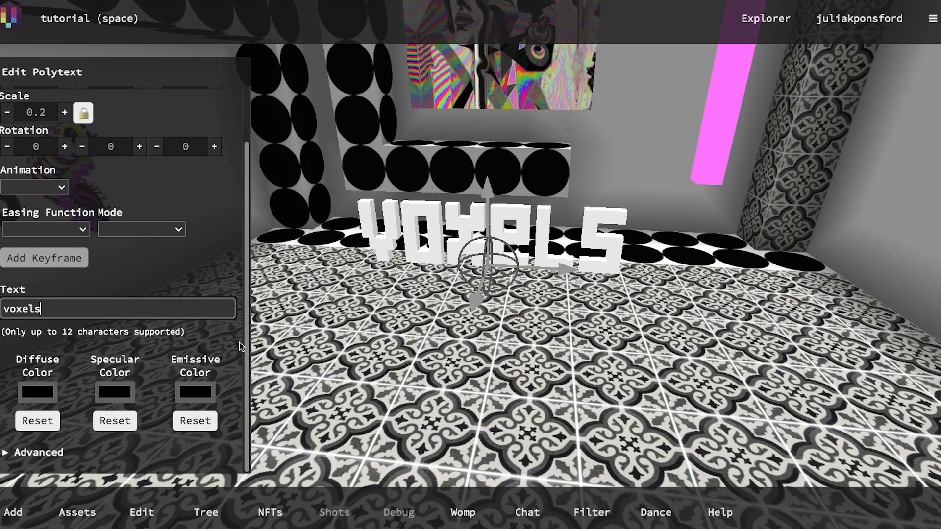
click(7, 452)
scroll(248, 212, down, 10)
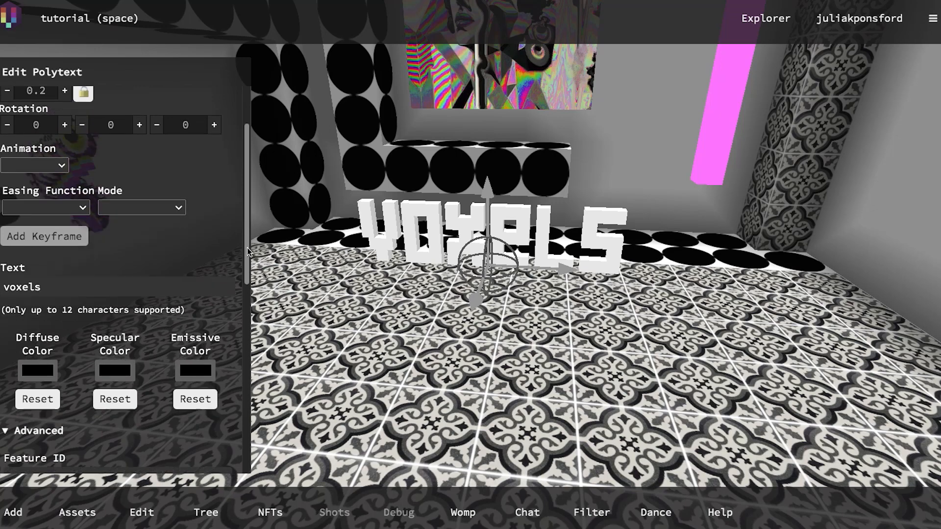
scroll(239, 419, up, 6)
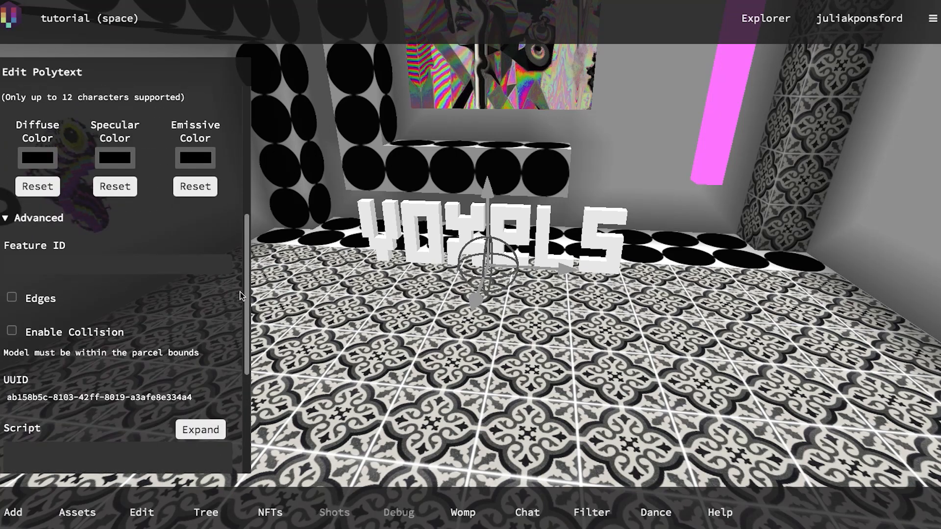
click(45, 243)
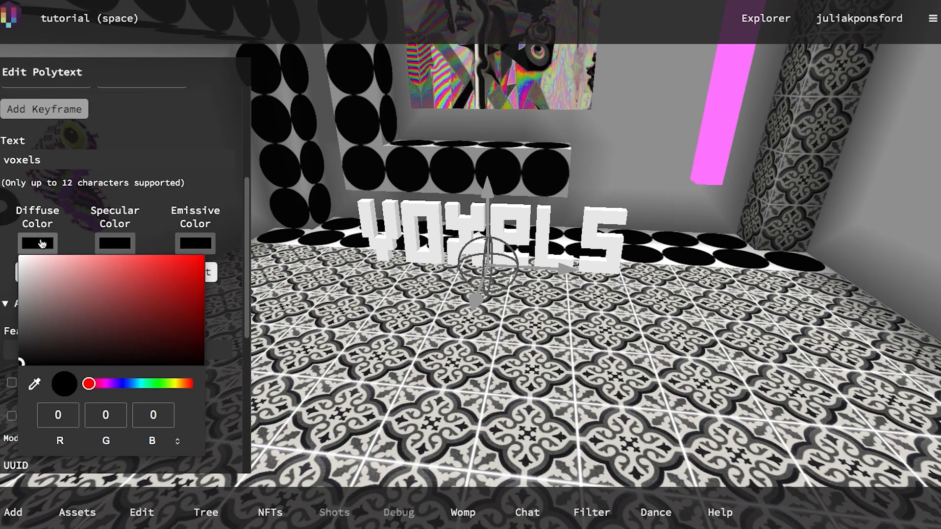
mouse_move(92, 385)
mouse_down()
mouse_move(107, 385)
mouse_move(99, 383)
mouse_up()
drag(73, 262, 166, 247)
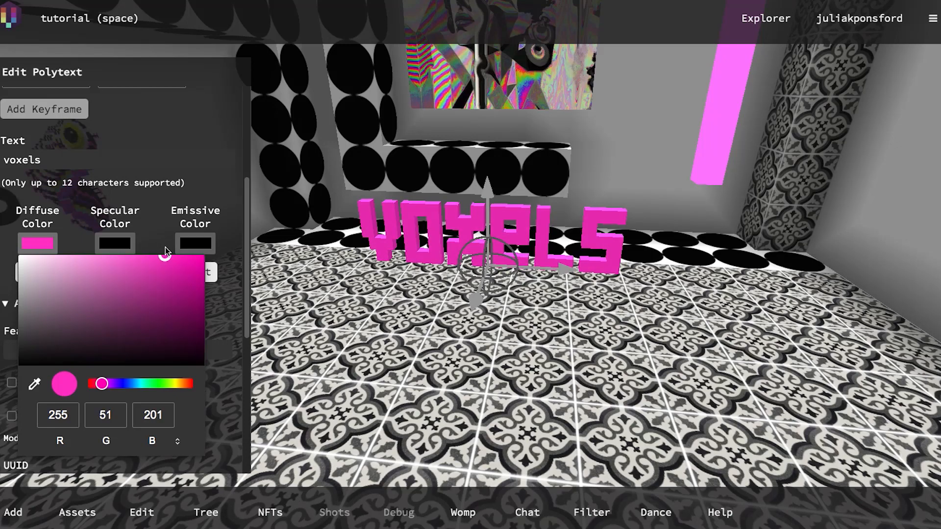
click(225, 326)
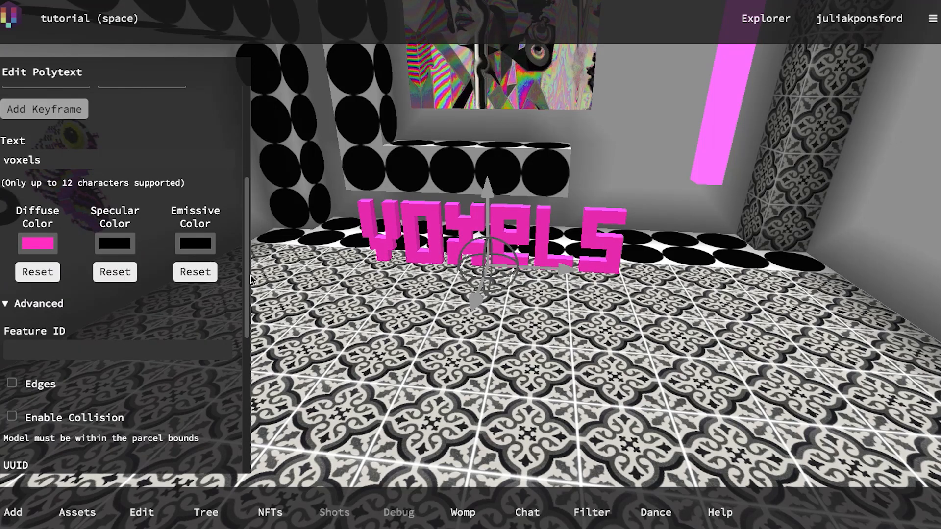
- Move the pink 3D text onto the wall directly above the portrait artwork
drag(246, 257, 251, 52)
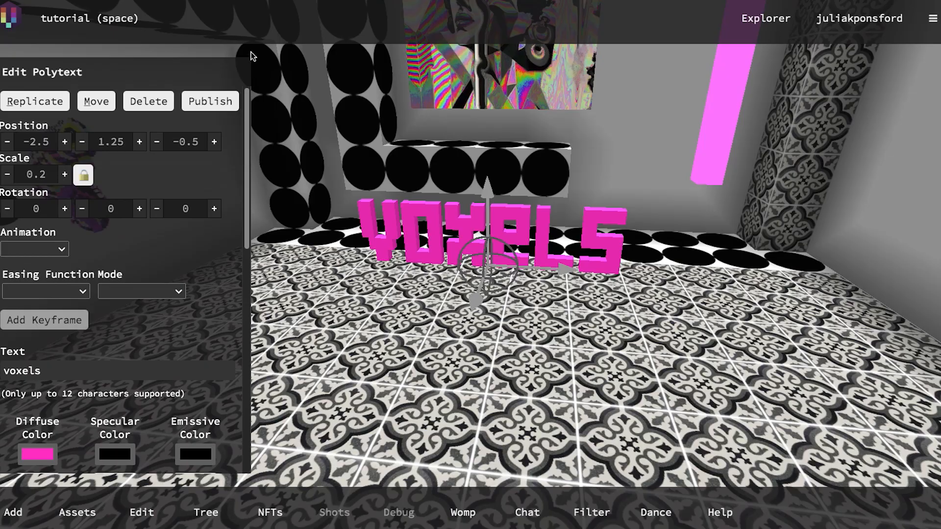
click(96, 101)
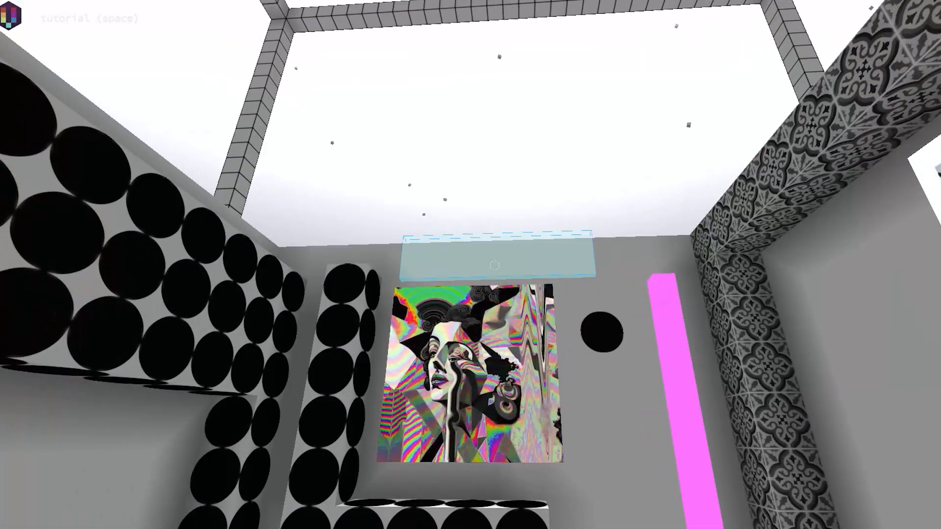
click(494, 266)
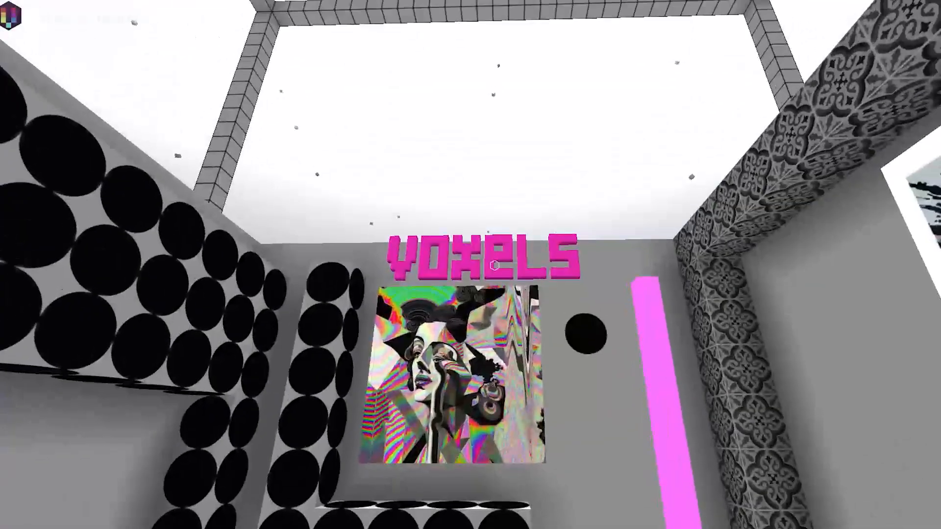
- Enlarge the 3D text above the portrait to a uniform scale of 0.6 and step back from it
right_click(494, 265)
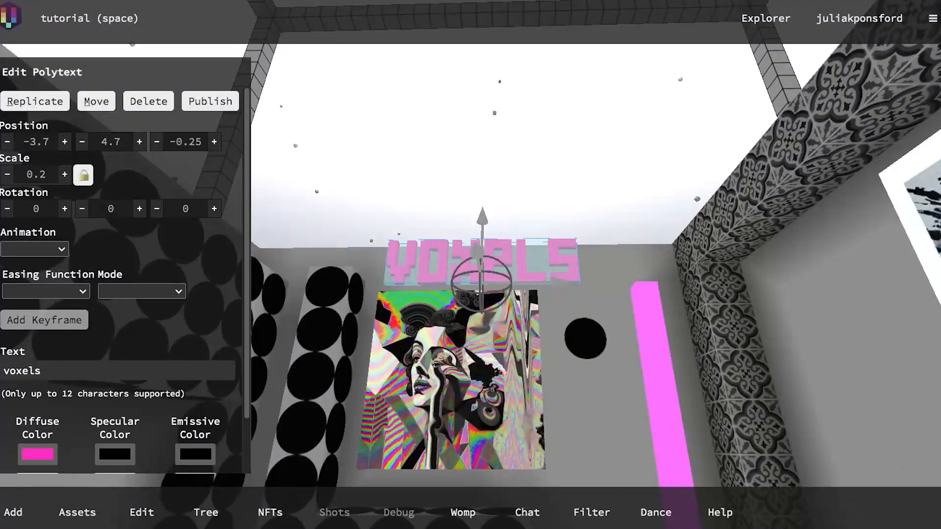
click(83, 175)
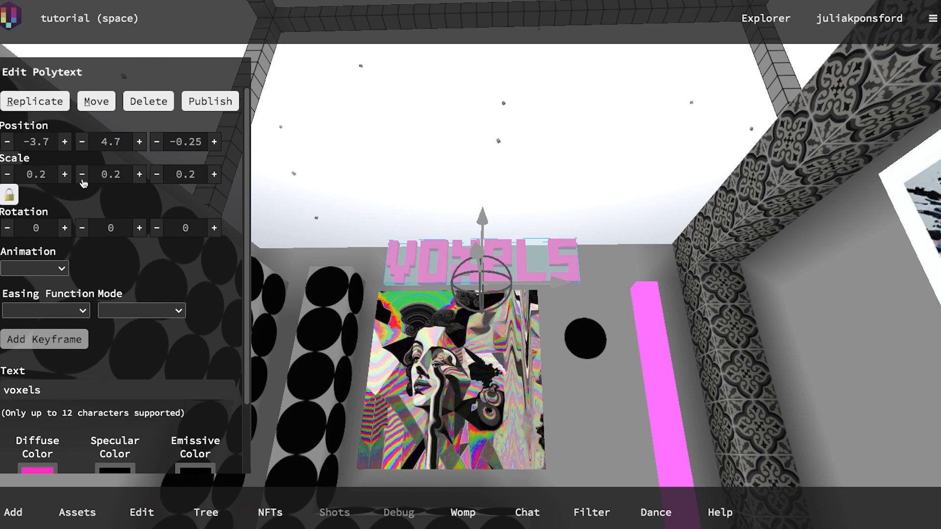
click(16, 194)
click(65, 175)
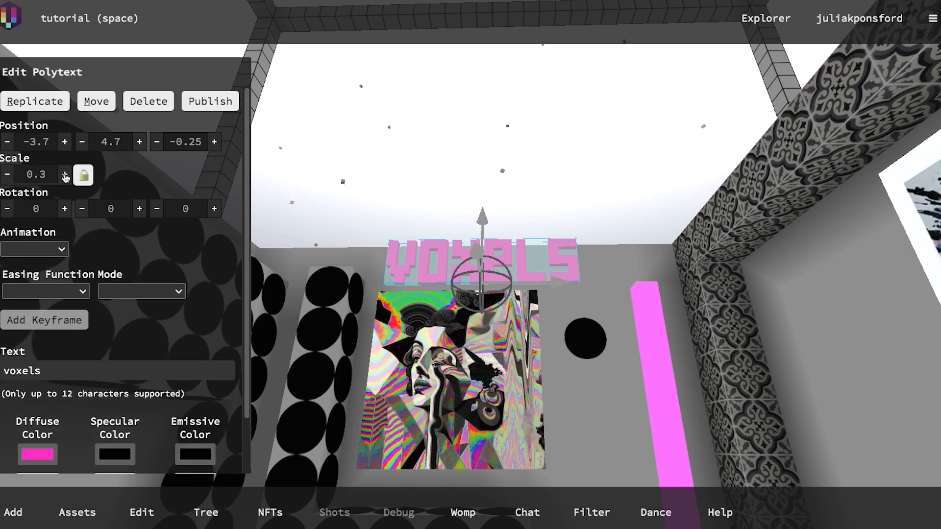
click(65, 175)
click(65, 175)
click(64, 175)
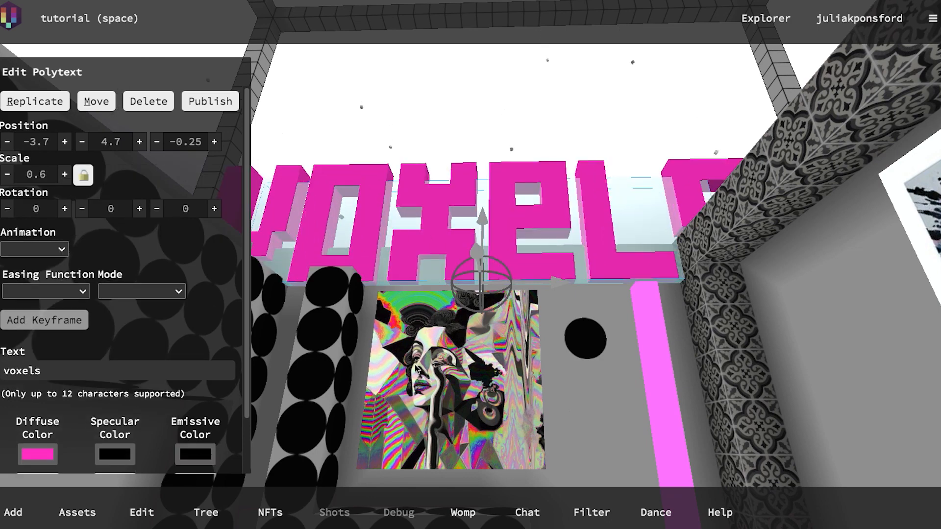
click(436, 400)
key(s)
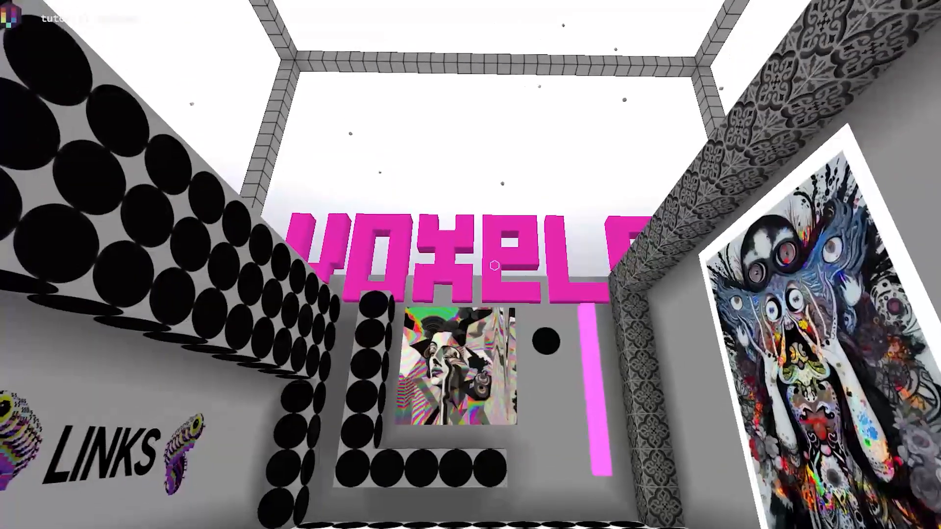
- Set the 3D text's uniform scale to 0.4 and leave the editor to walk on through the space
click(494, 265)
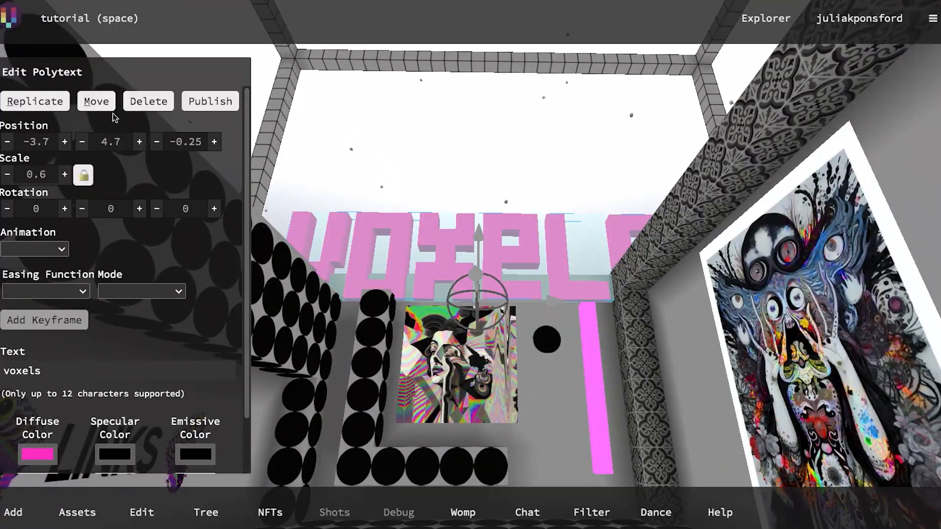
click(8, 175)
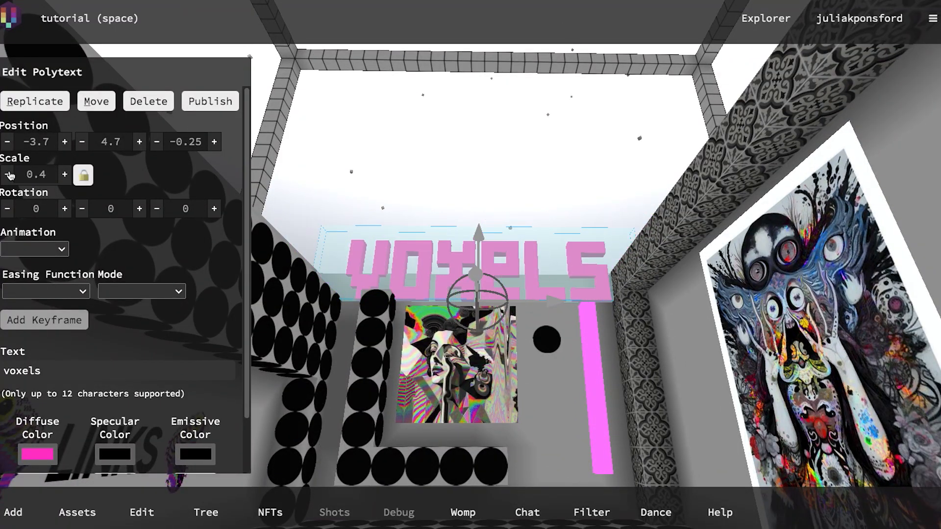
click(8, 175)
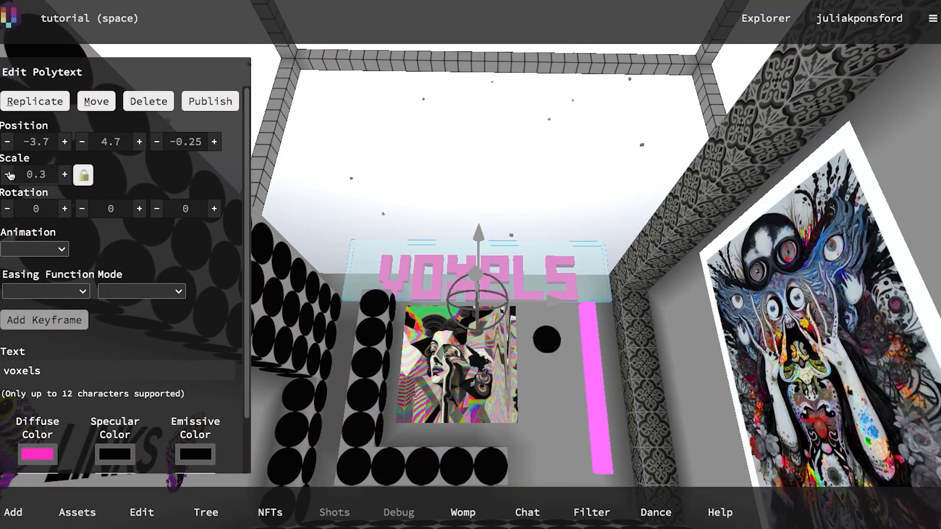
click(64, 175)
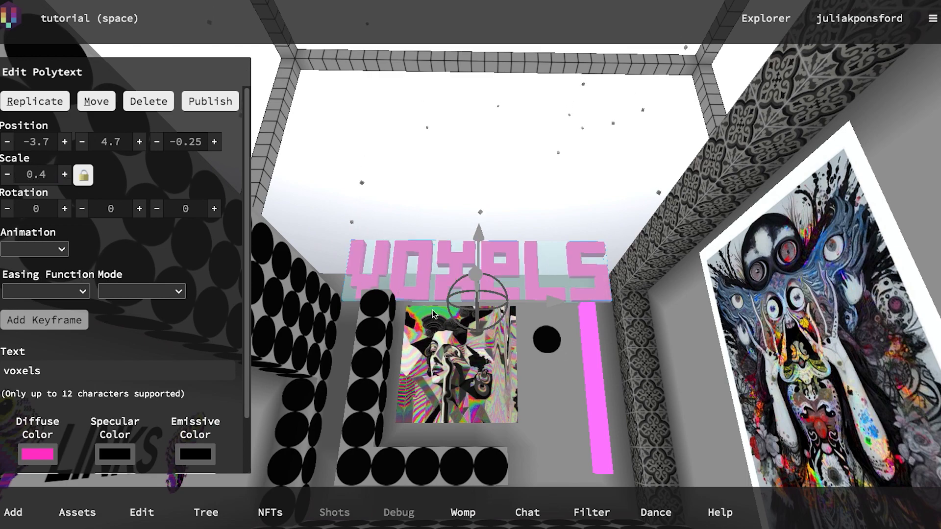
click(485, 367)
key(w)
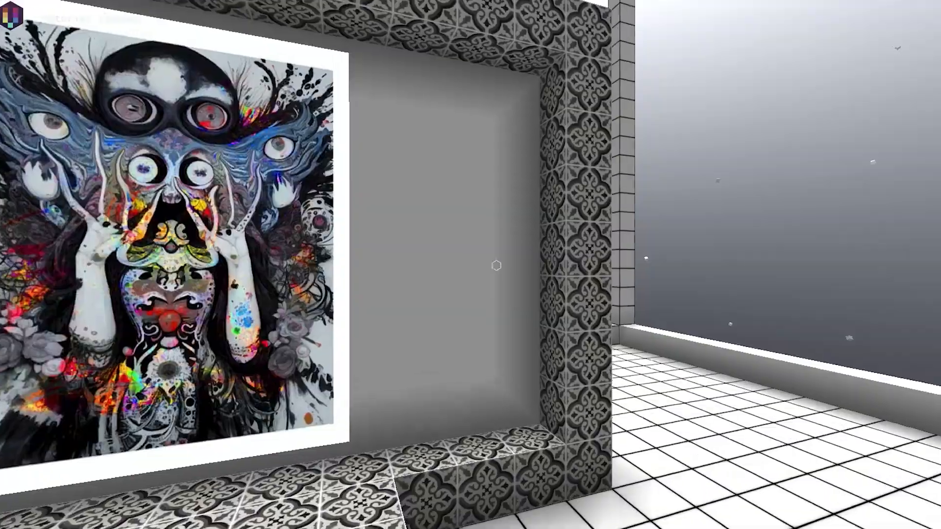
- Add a lantern in front of the colorful portrait artwork and set its strength to 89
key(w)
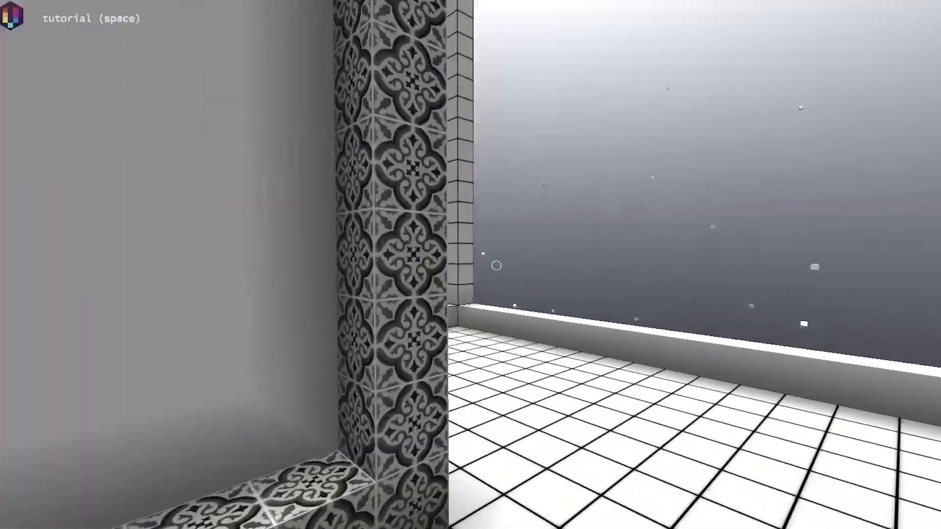
key(w)
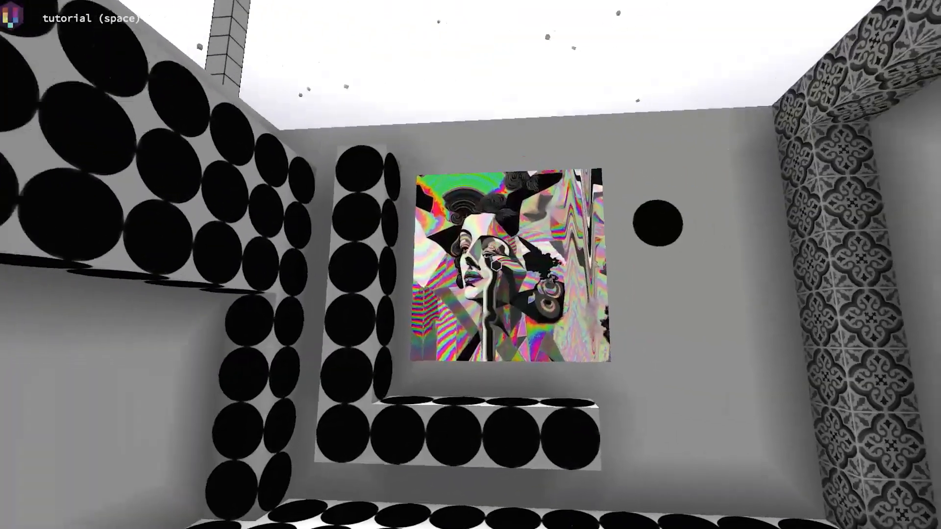
key(Tab)
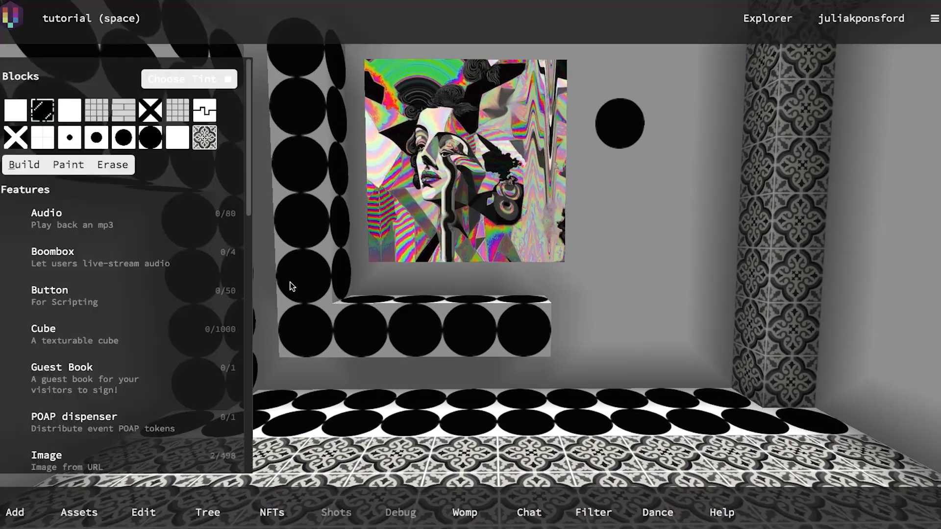
drag(248, 146, 258, 242)
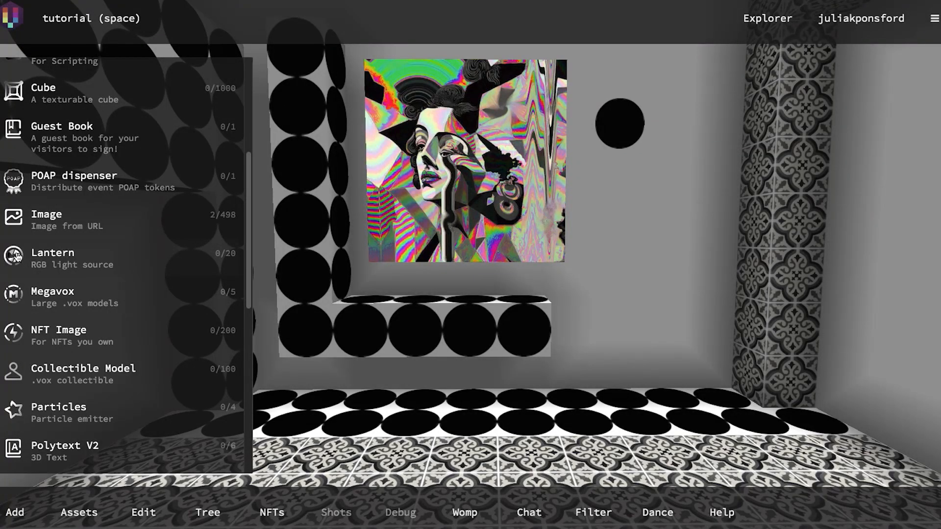
click(16, 255)
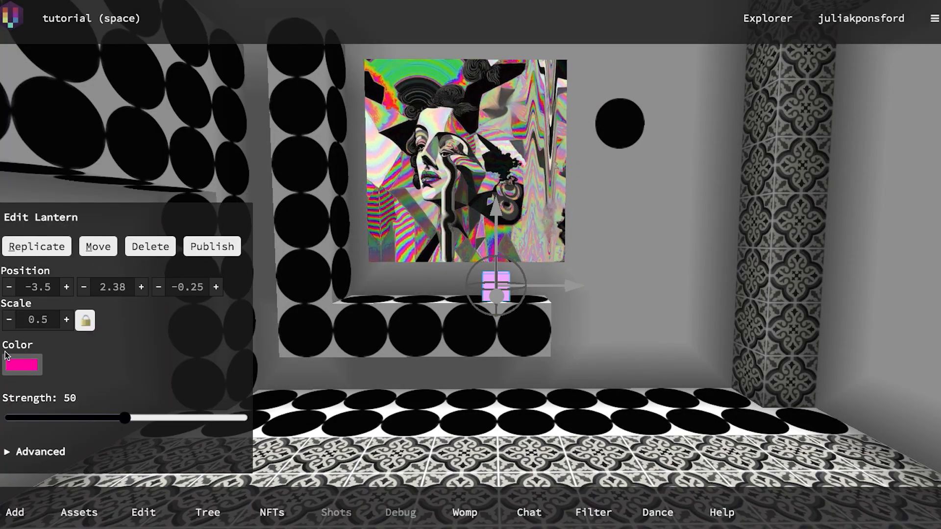
drag(126, 418, 203, 419)
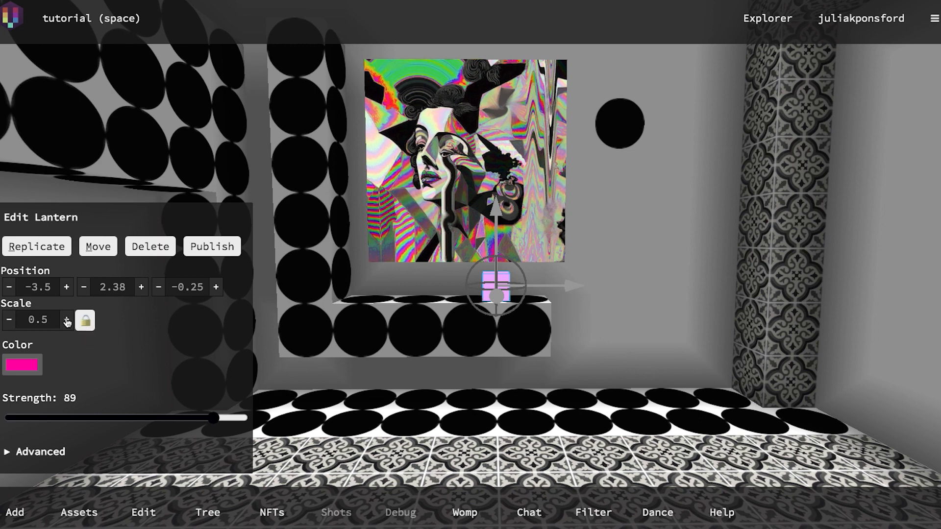
- Unlock the pink lantern's uniform scale and increase only its height to stretch it into a tall, slim pillar
click(85, 321)
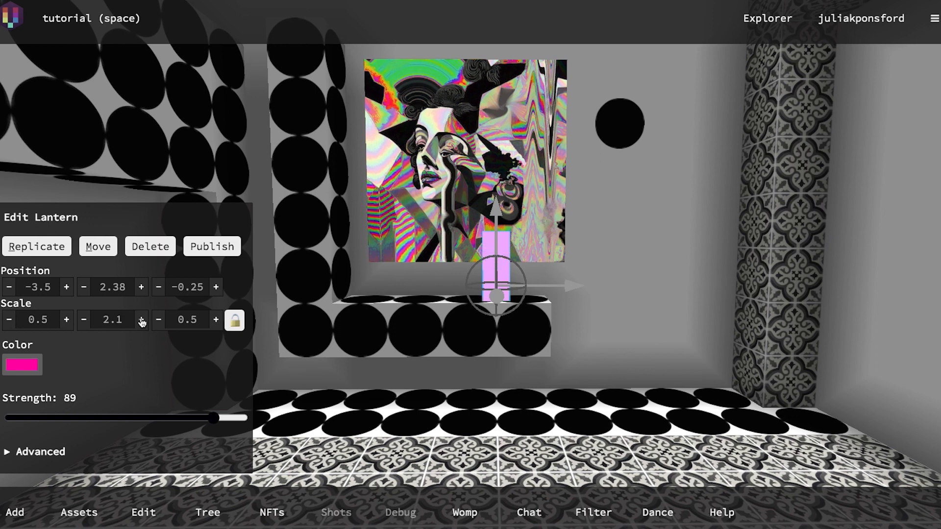
click(141, 320)
click(142, 320)
click(141, 320)
click(141, 320)
click(142, 320)
click(142, 320)
click(142, 320)
click(142, 320)
click(142, 320)
click(142, 320)
click(142, 320)
- Move the tall pink lantern onto the portrait wall, beside the patterned tile column in the corner
click(98, 246)
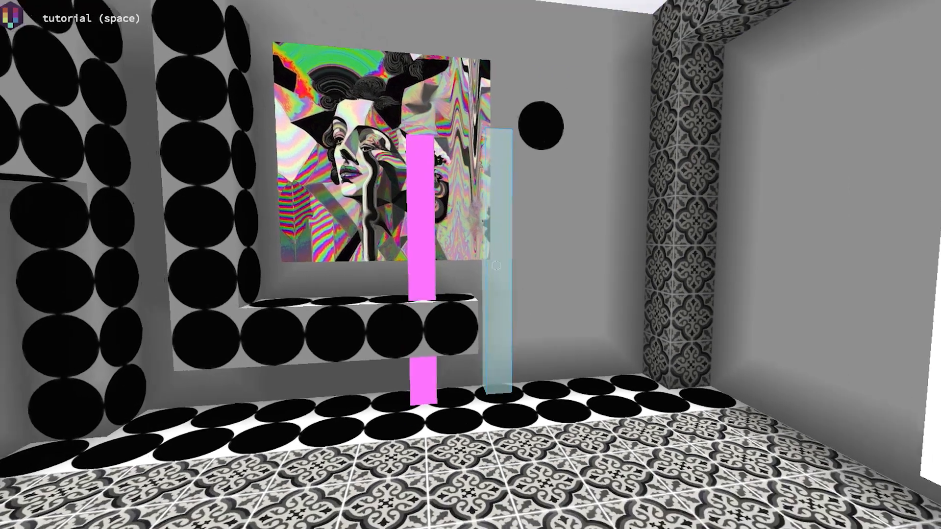
click(496, 265)
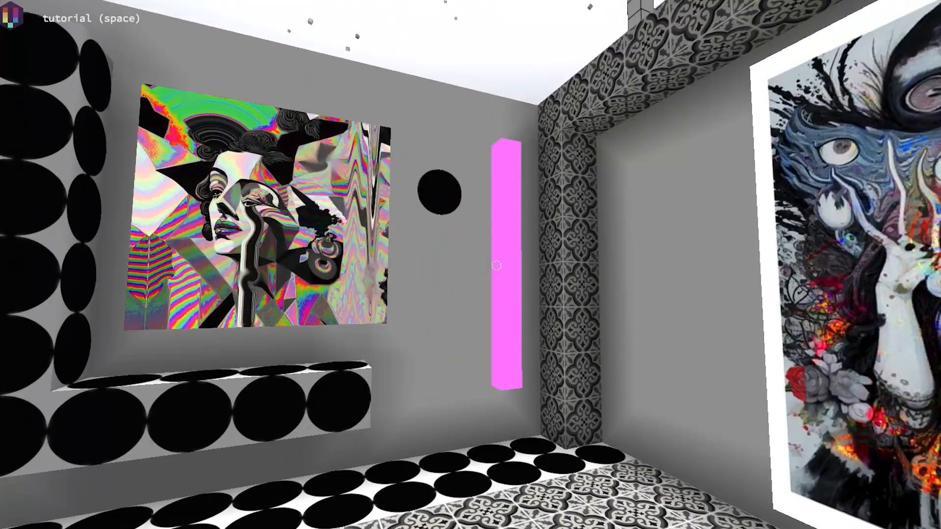
key(s)
key(s)
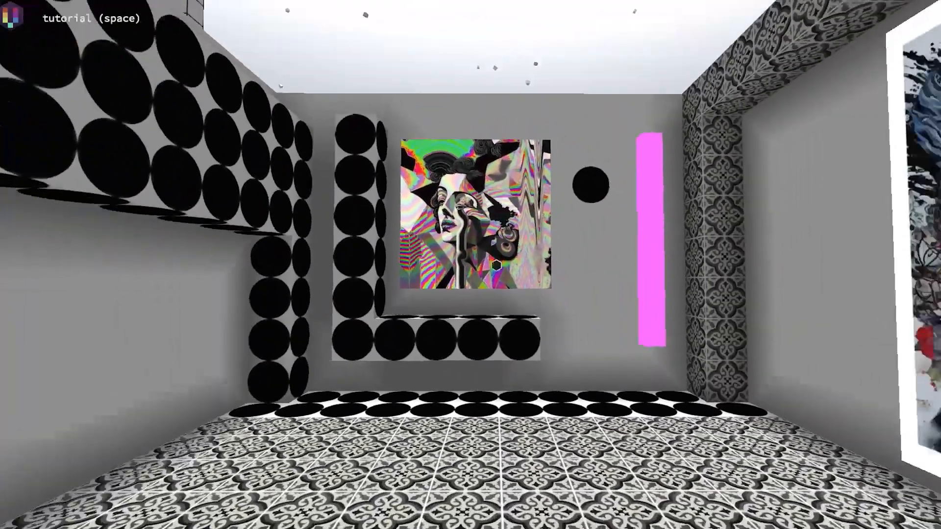
key(w)
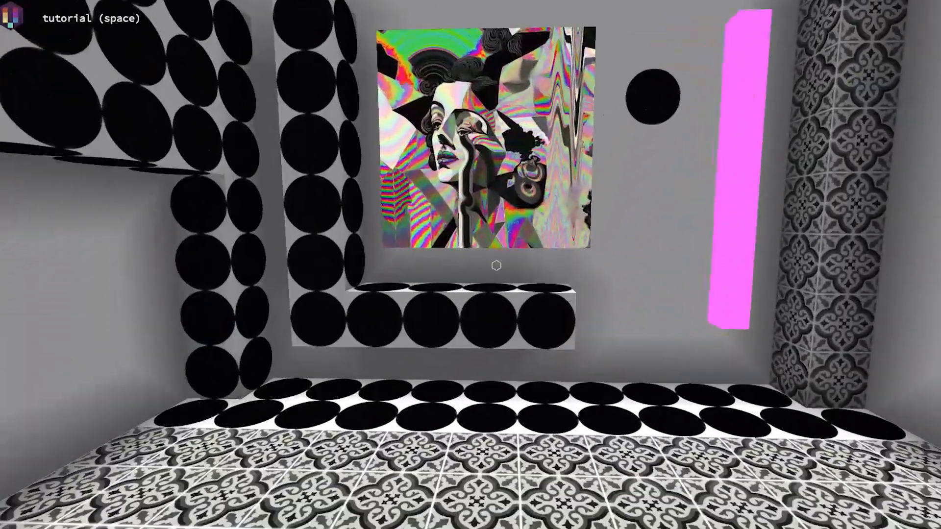
key(Tab)
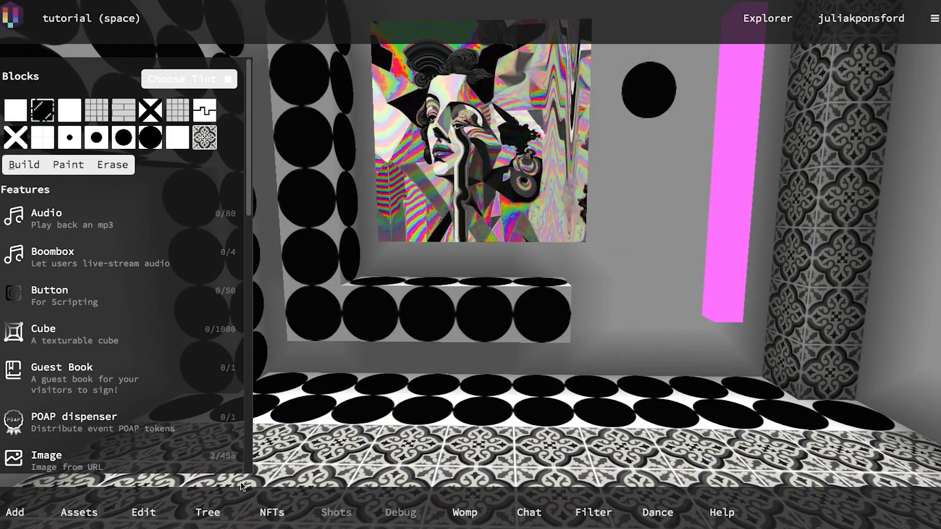
key(Tab)
key(w)
key(s)
key(s)
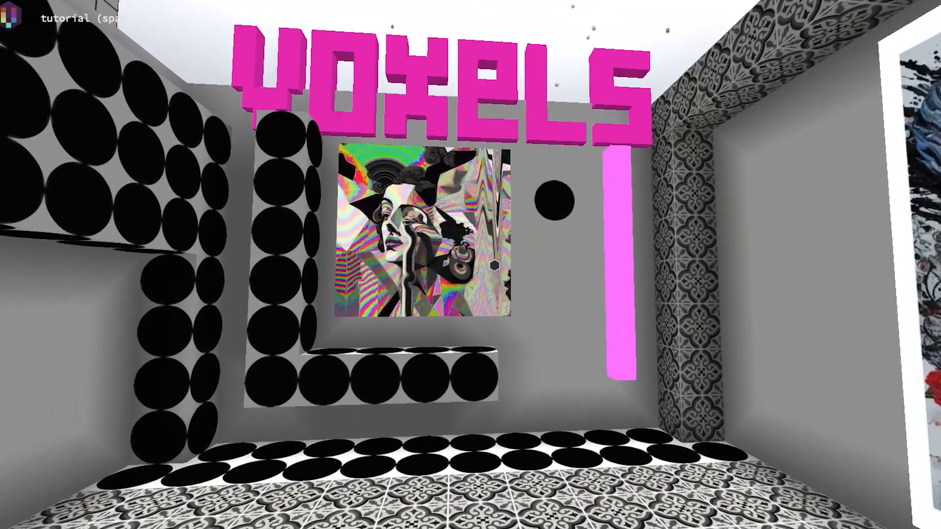
right_click(495, 265)
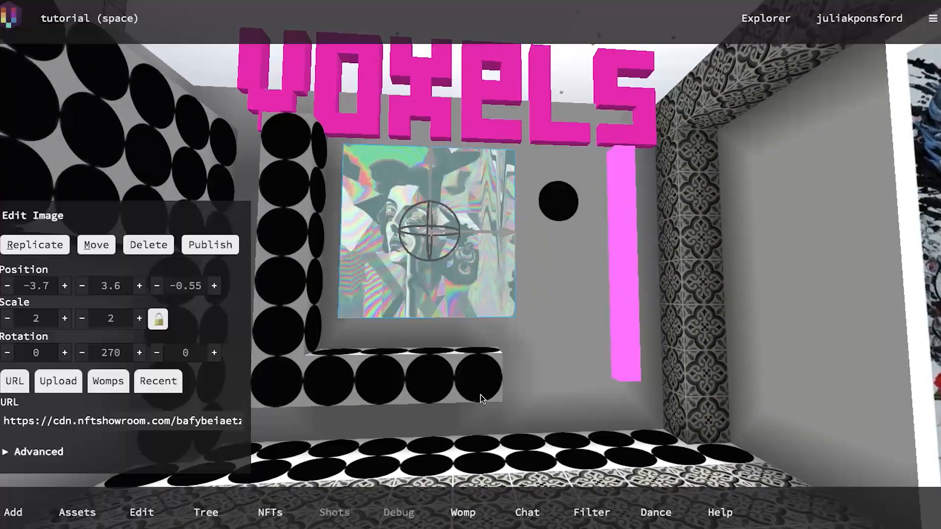
click(29, 452)
key(Escape)
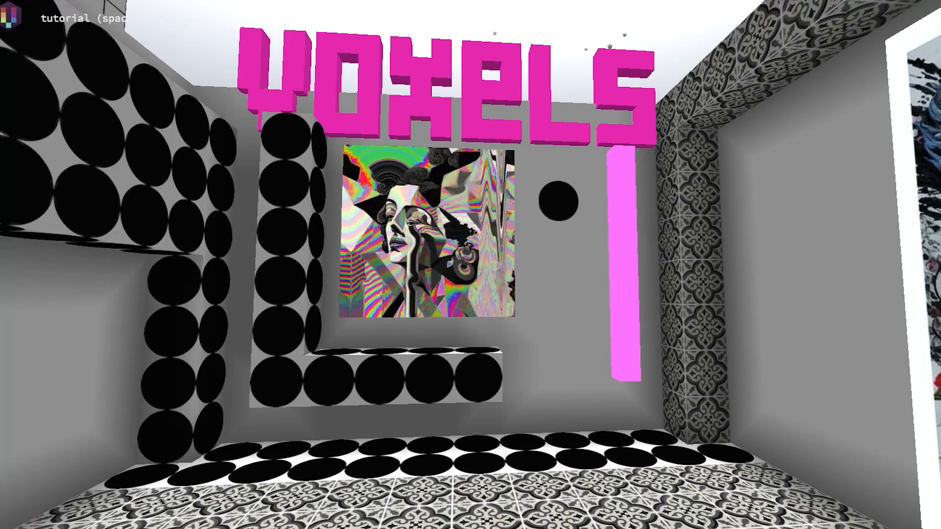
- Raise the brightness of the parcel's darker areas almost to the maximum, bake the lightmap and walk through the relit space
right_click(495, 265)
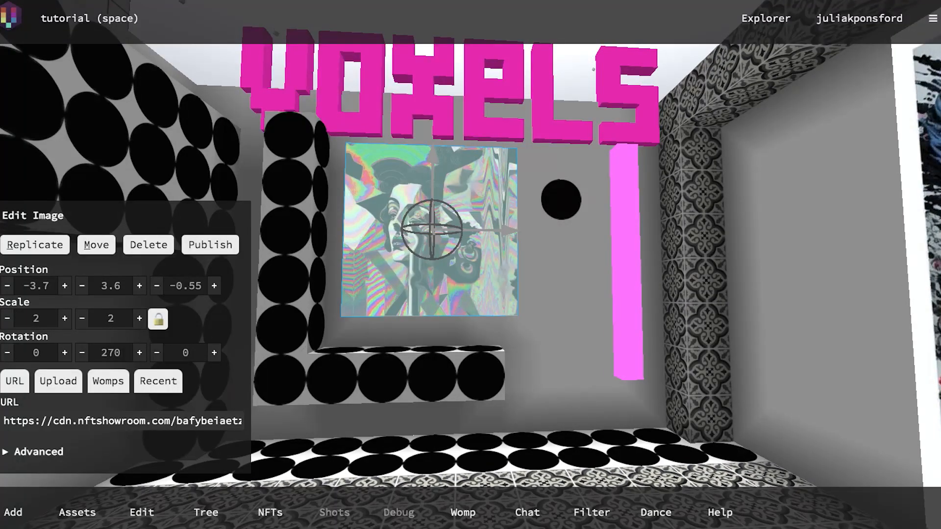
click(142, 512)
drag(245, 169, 248, 363)
drag(65, 333, 236, 345)
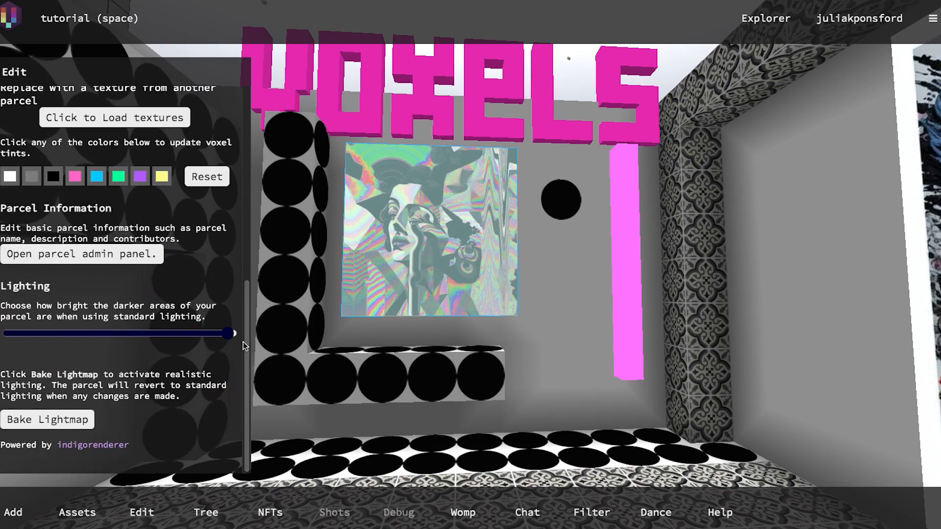
click(64, 420)
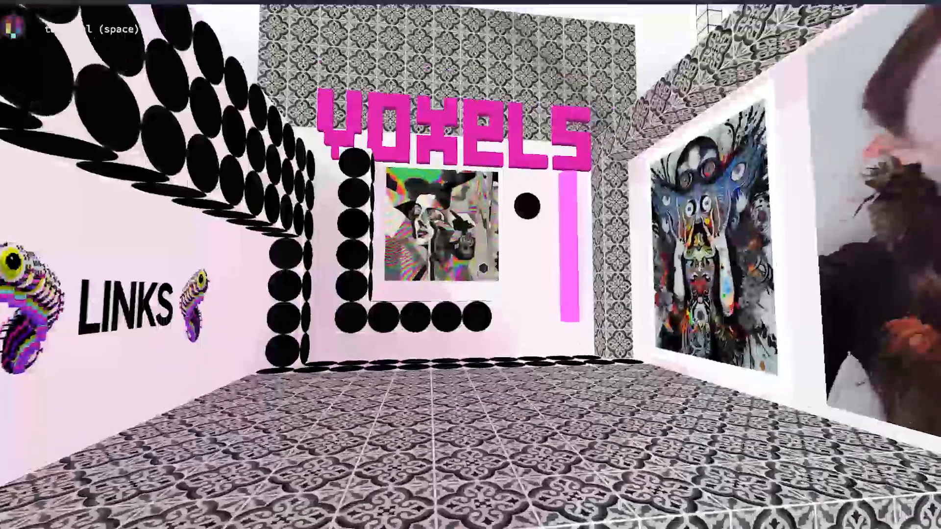
key(w)
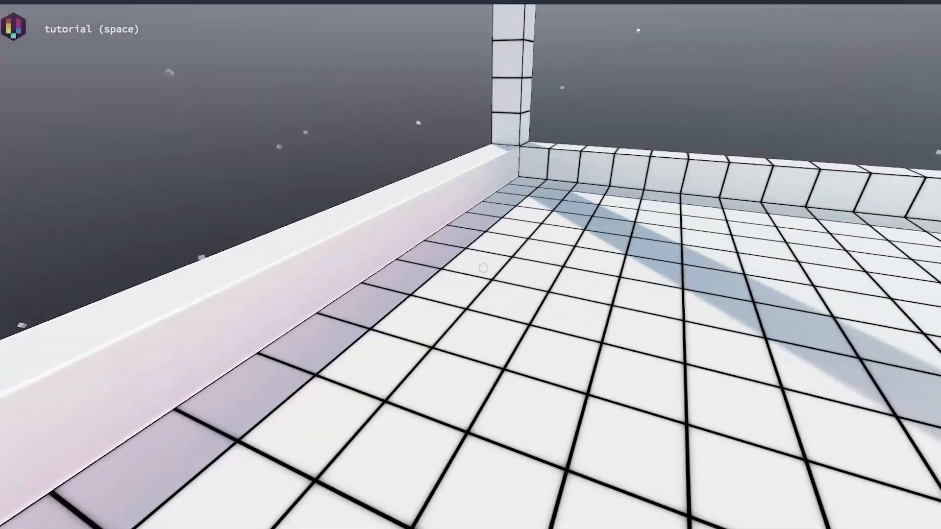
key(w)
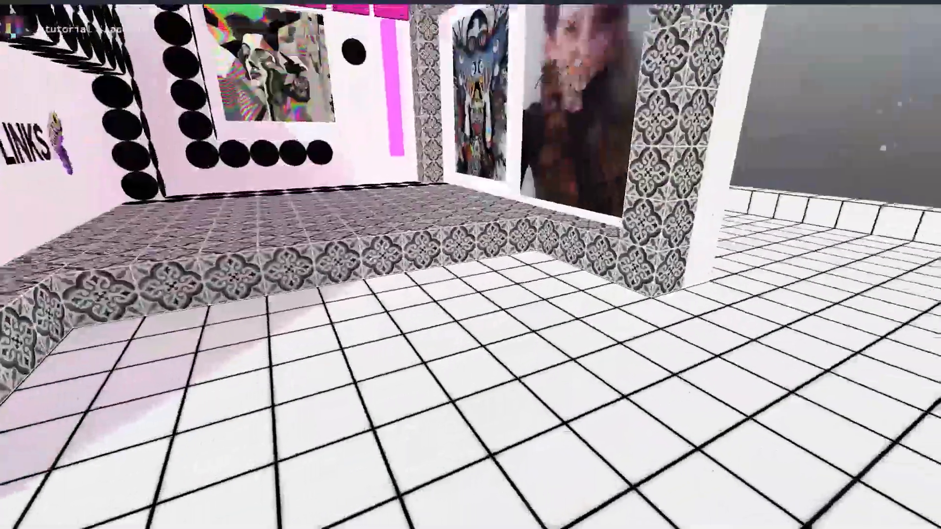